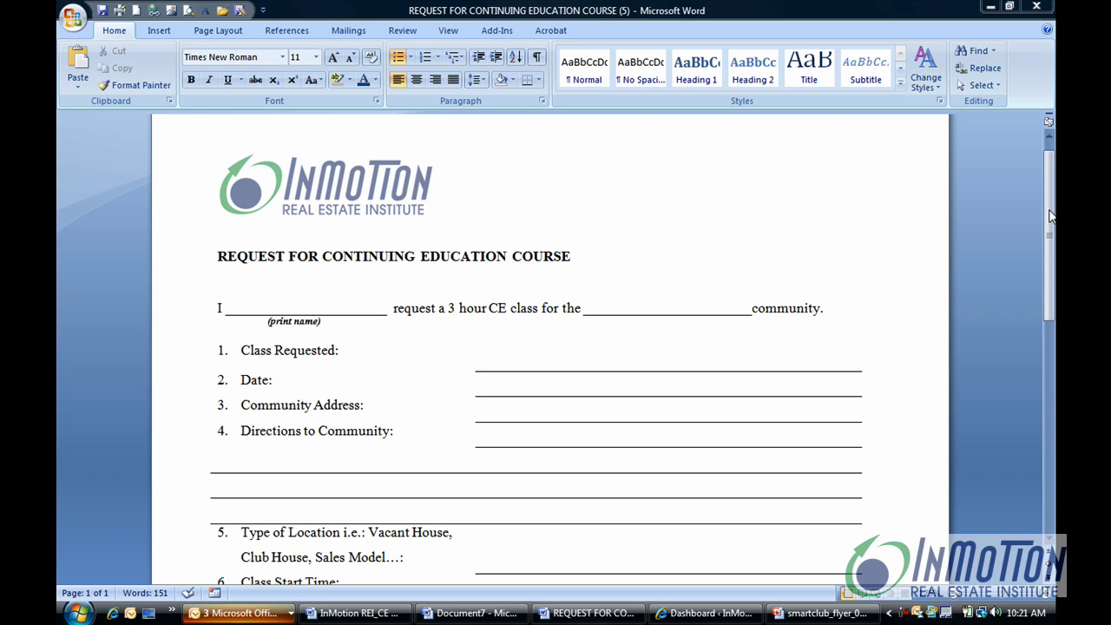
Step: Type 'What ...' in the blank space beside Class Requested in the old form
mouse_move(1051, 216)
left_mouse_down()
mouse_move(1053, 380)
mouse_move(1053, 224)
left_mouse_up()
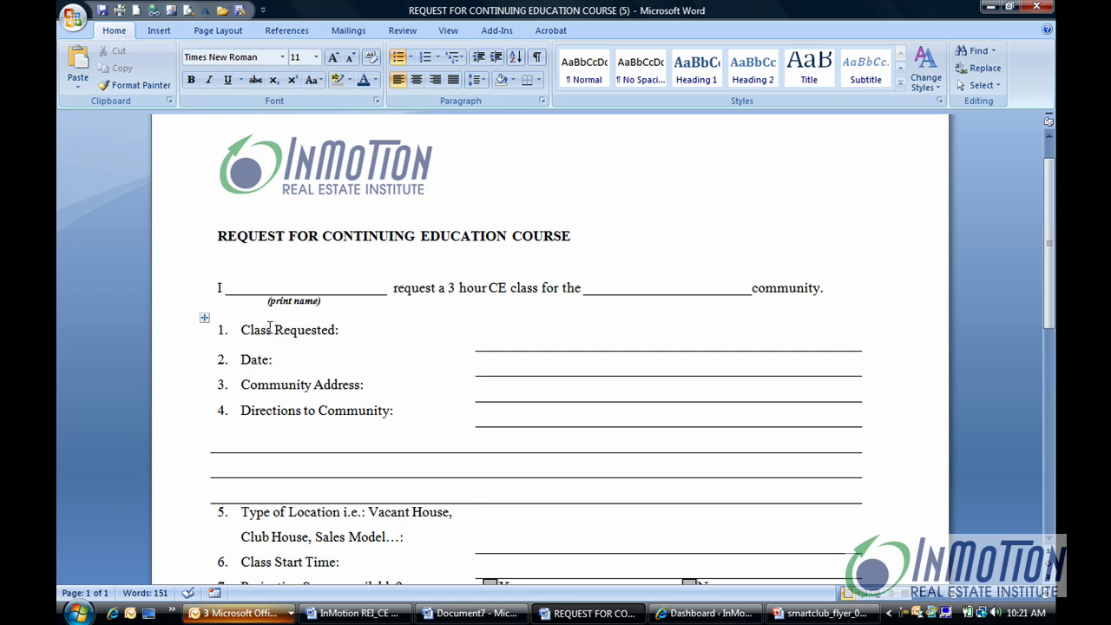
left_click(469, 328)
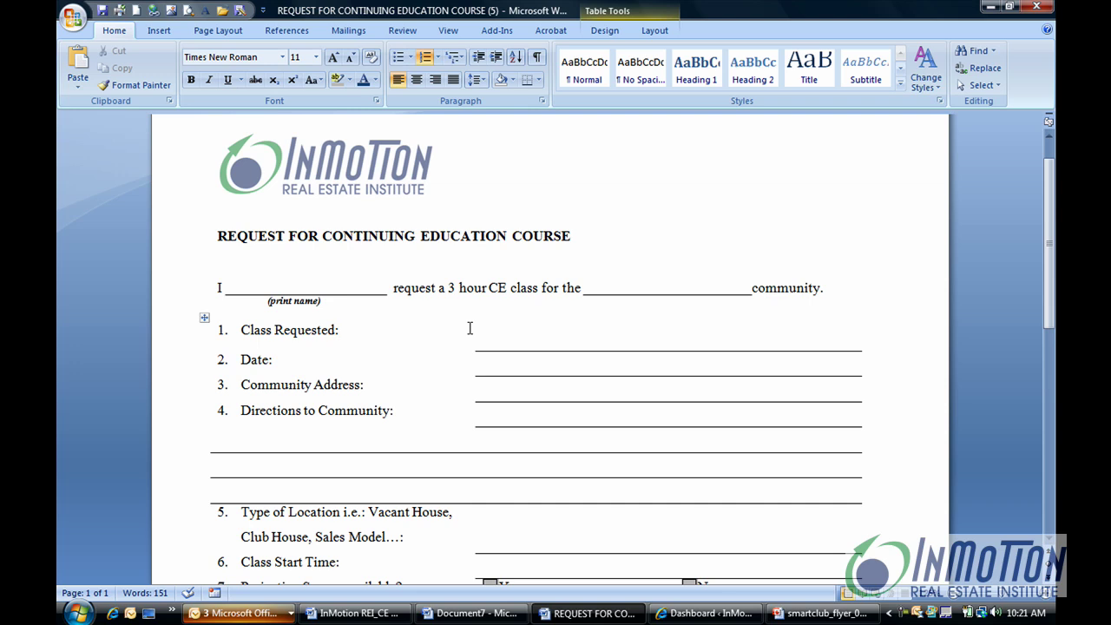
left_click(470, 328)
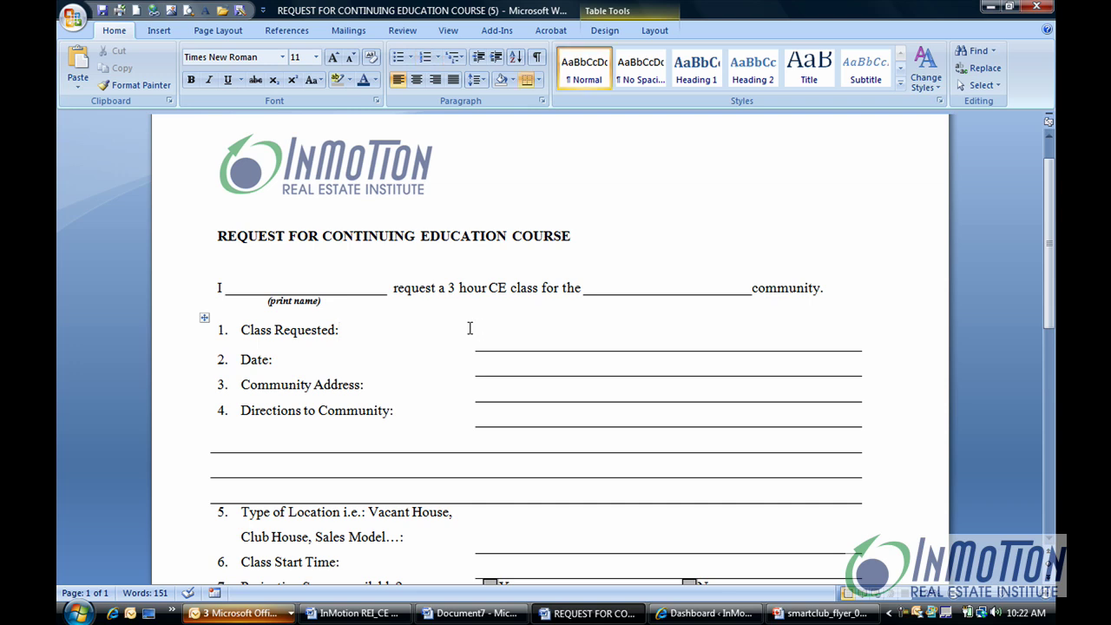
type("What")
type(" ...")
Step: Replace item 7's Yes and No options with an 'x'
left_click_drag(1053, 175, 1054, 279)
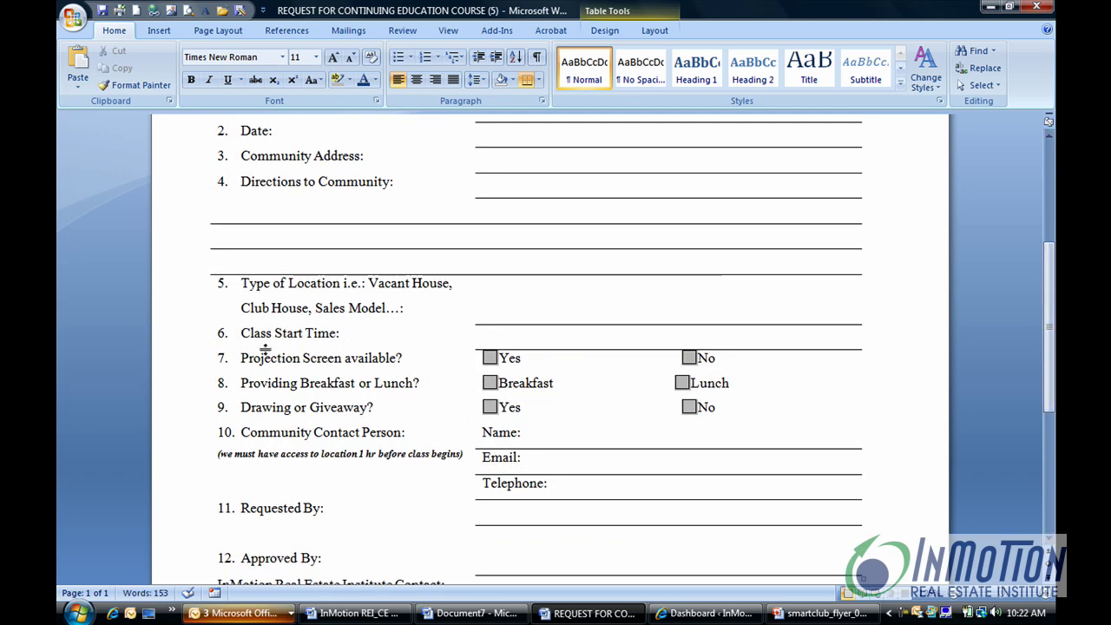
left_click(406, 358)
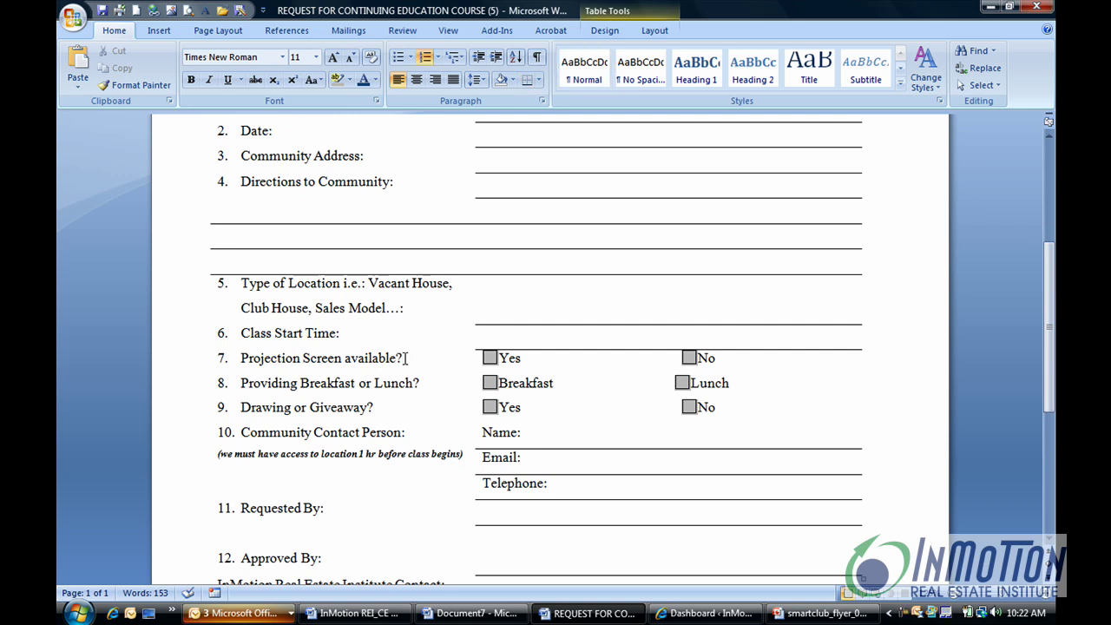
key("Tab")
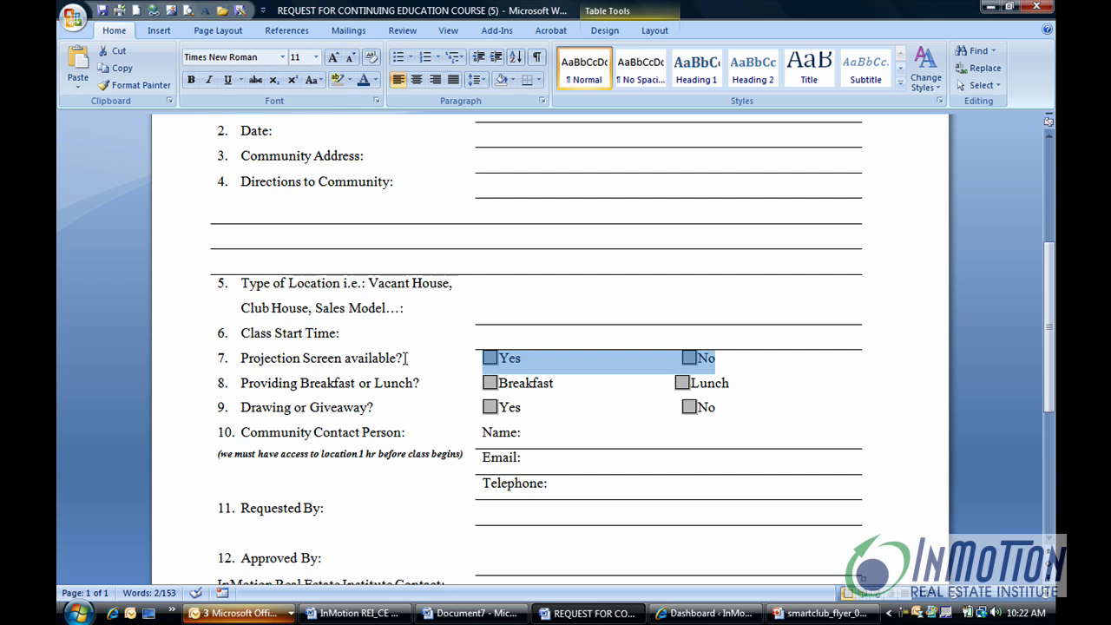
type("x")
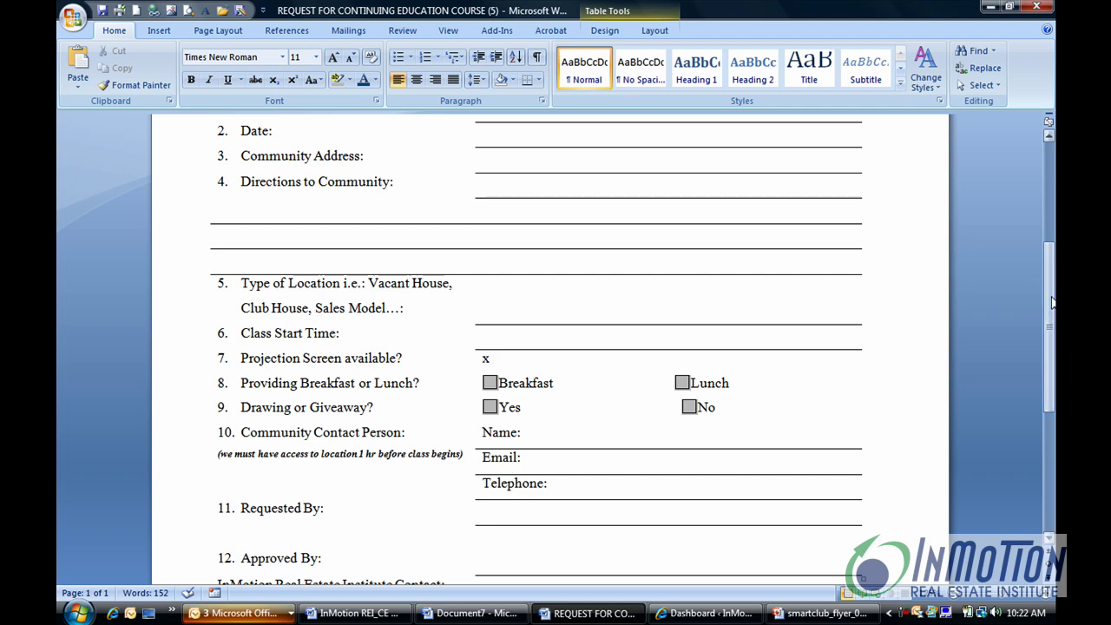
Step: Bring the finished InMotion REI_CE request form to the front
left_click_drag(1050, 295, 1038, 184)
mouse_move(485, 373)
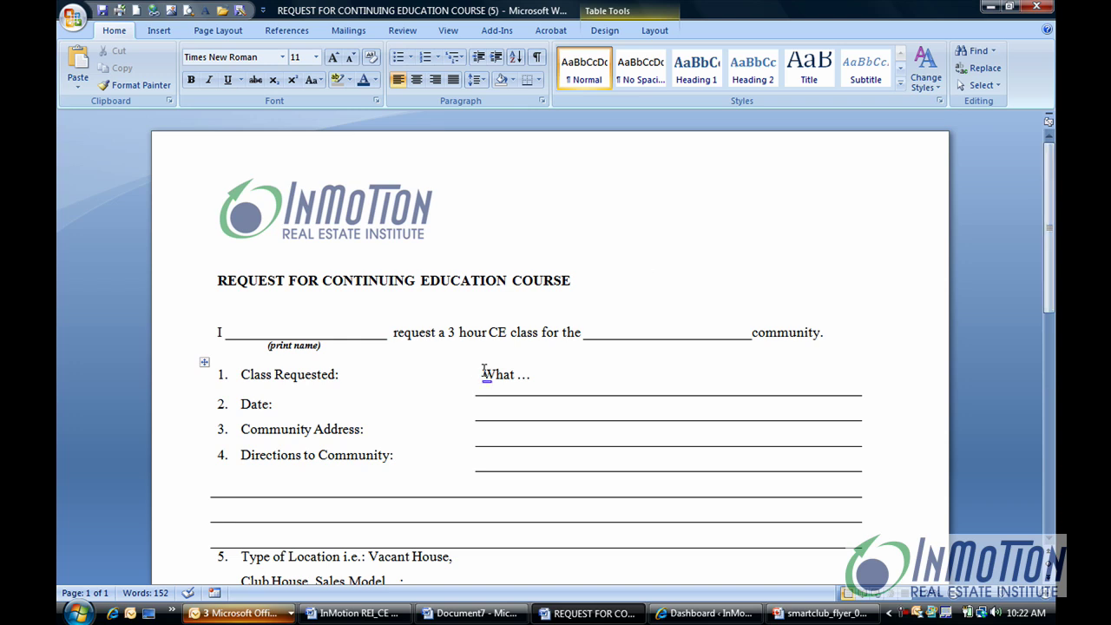
left_click(390, 619)
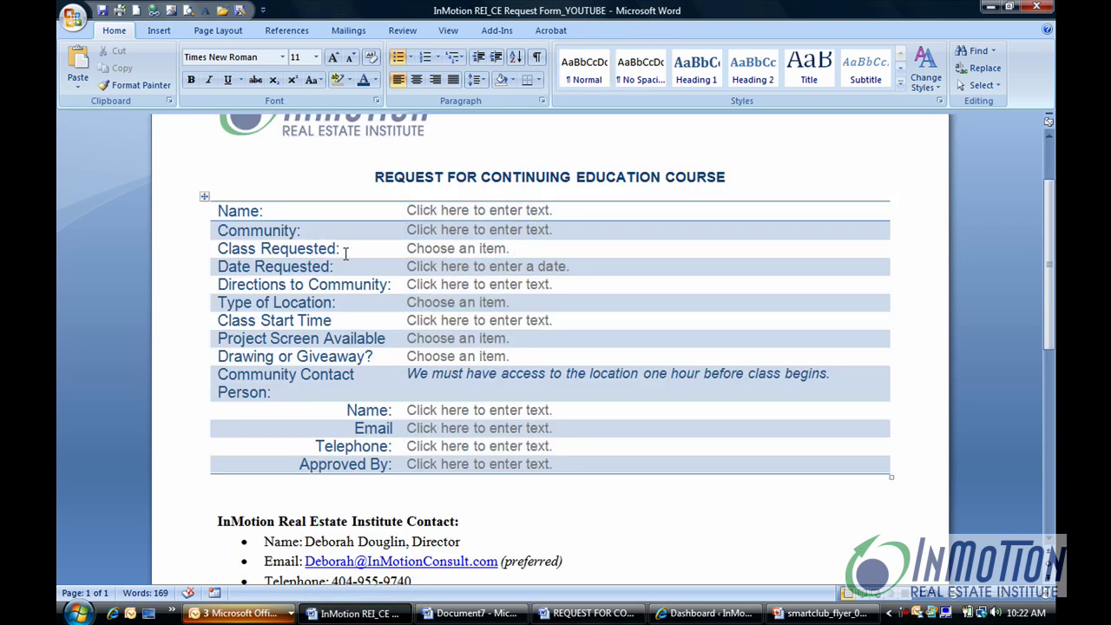
Step: Preview the Class Requested course choices without picking one, then switch to Document7
left_click(512, 249)
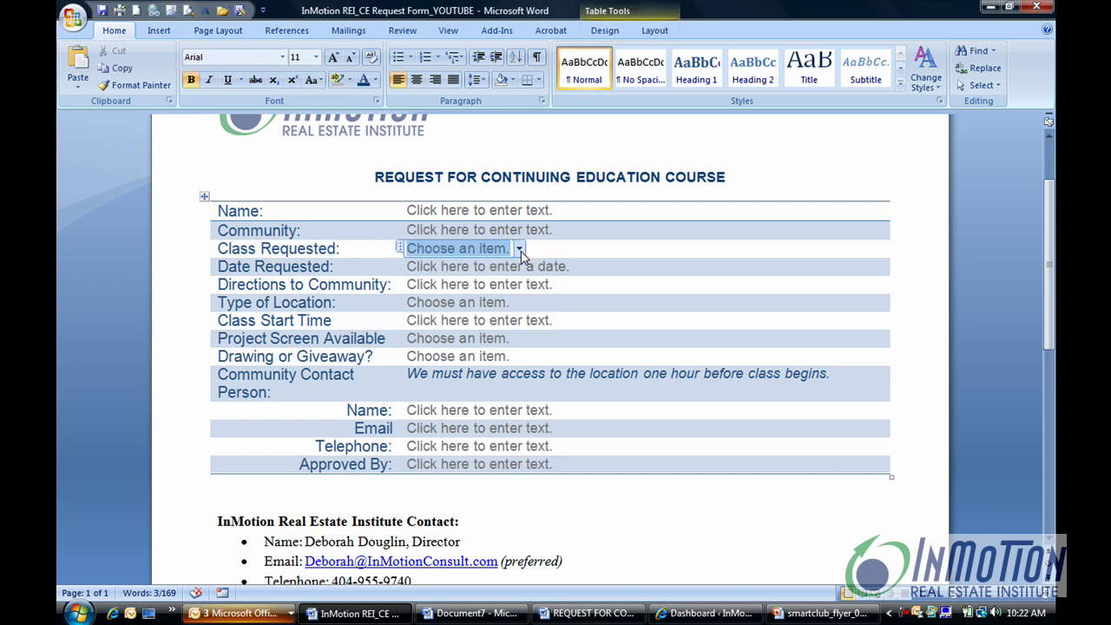
left_click(521, 251)
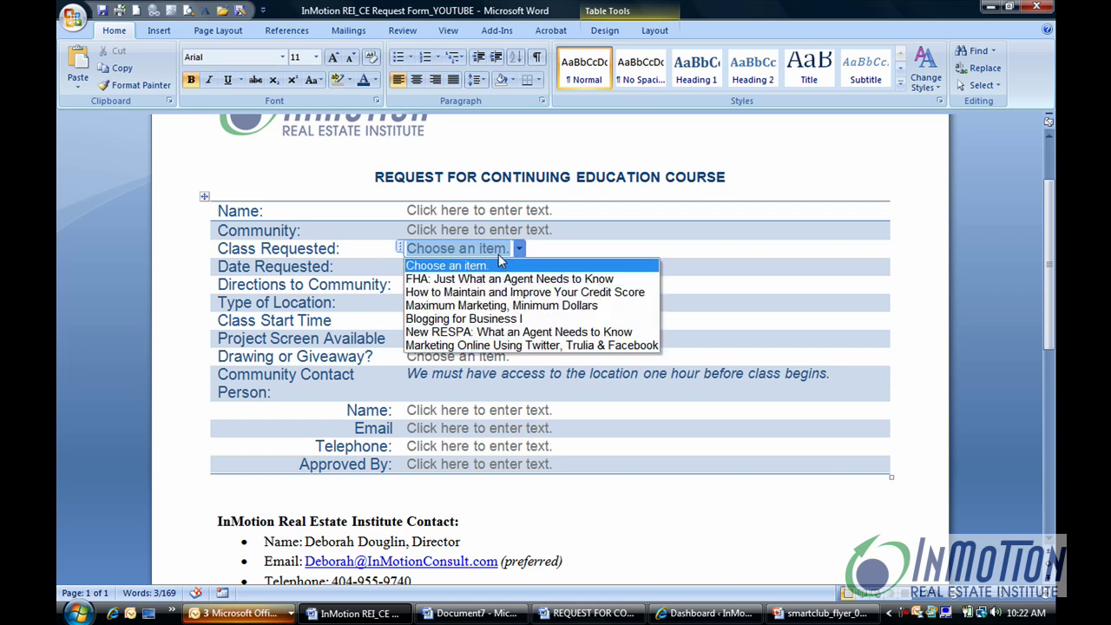
key("Escape")
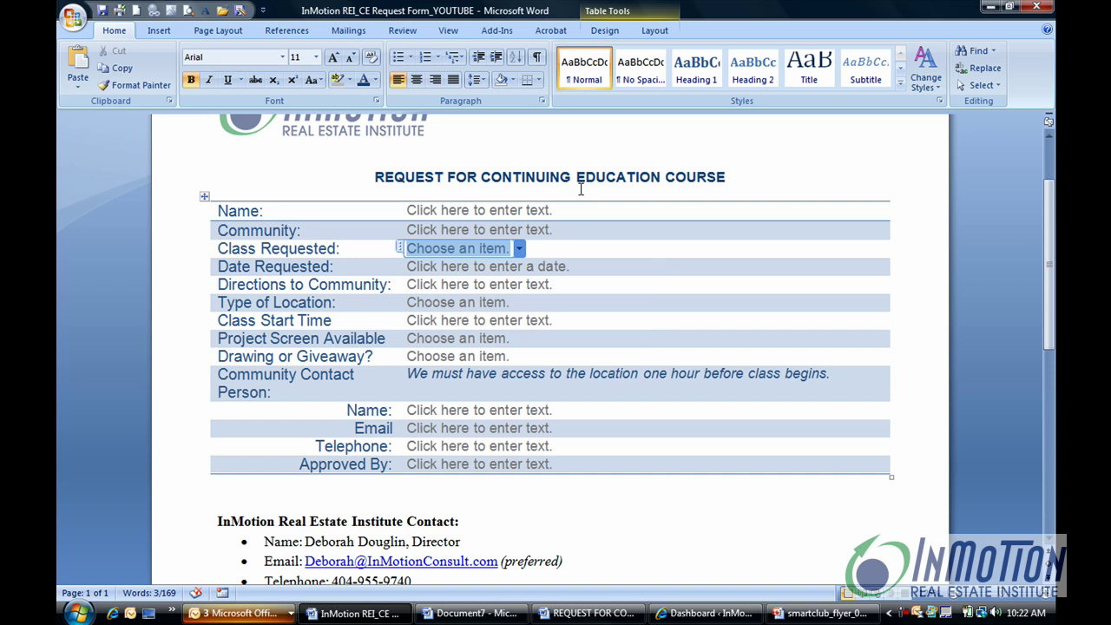
left_click(476, 614)
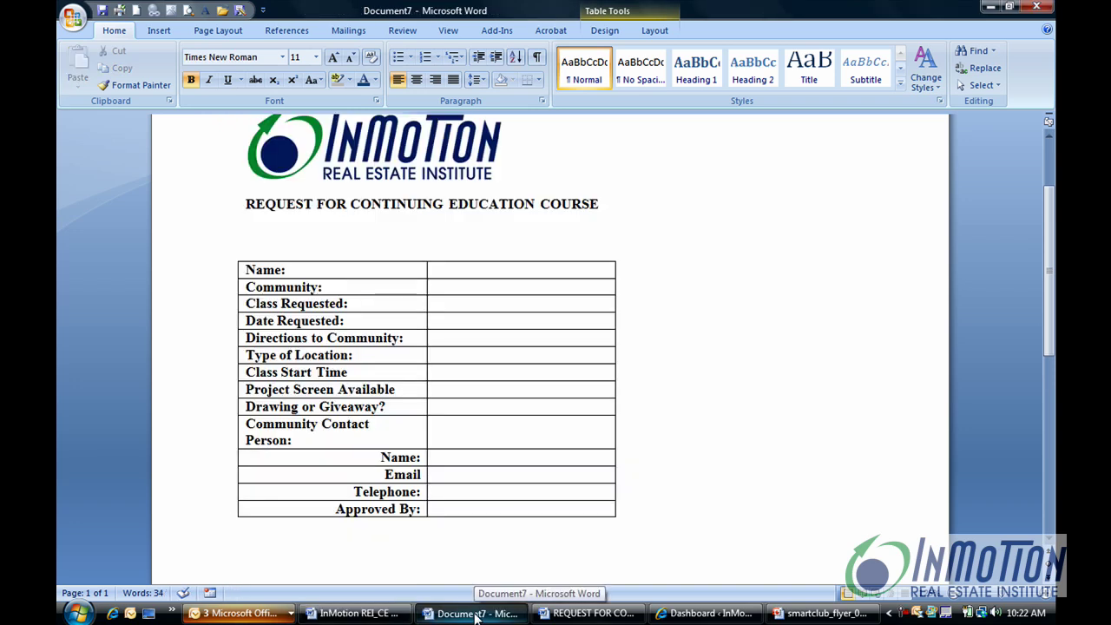
Step: Enable 'Show Developer tab in the Ribbon' on the Popular page of Word Options
left_click(73, 18)
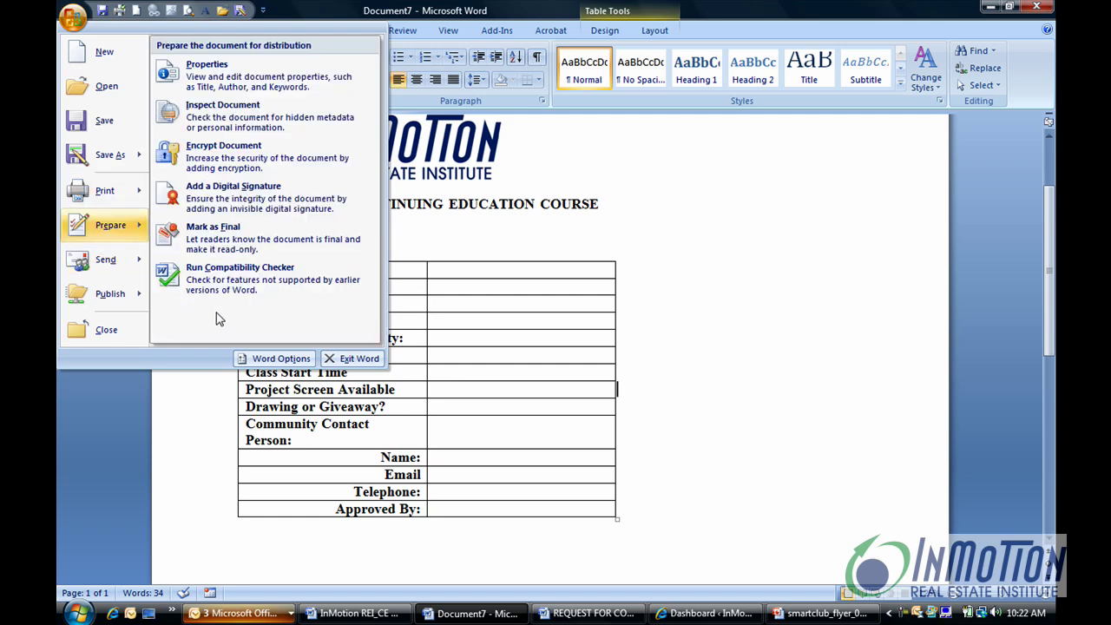
left_click(258, 363)
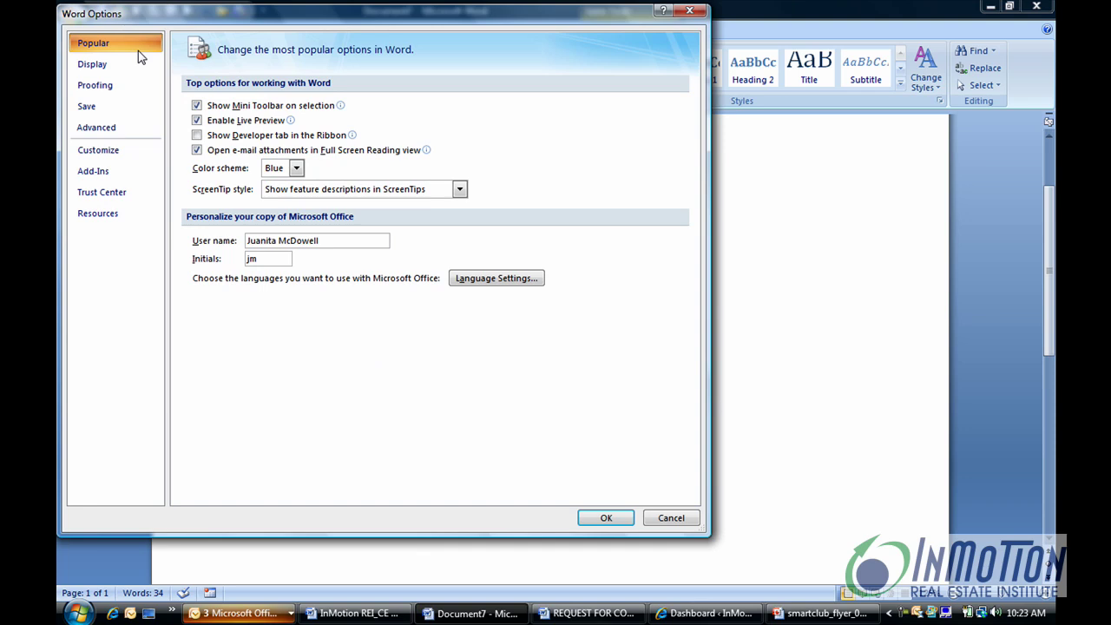
left_click(197, 137)
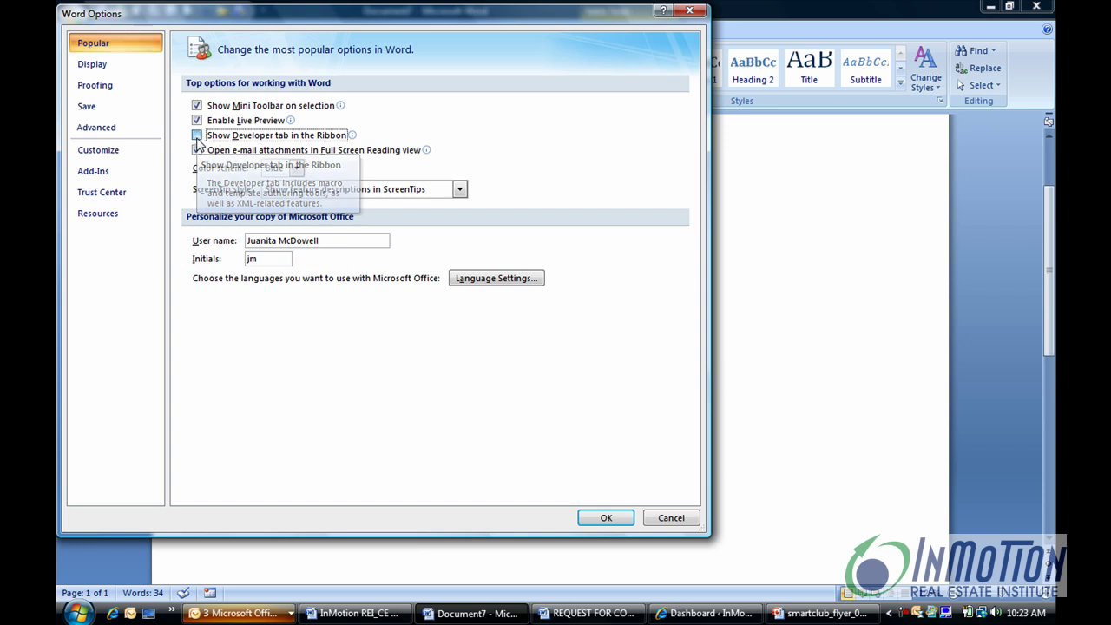
left_click(599, 519)
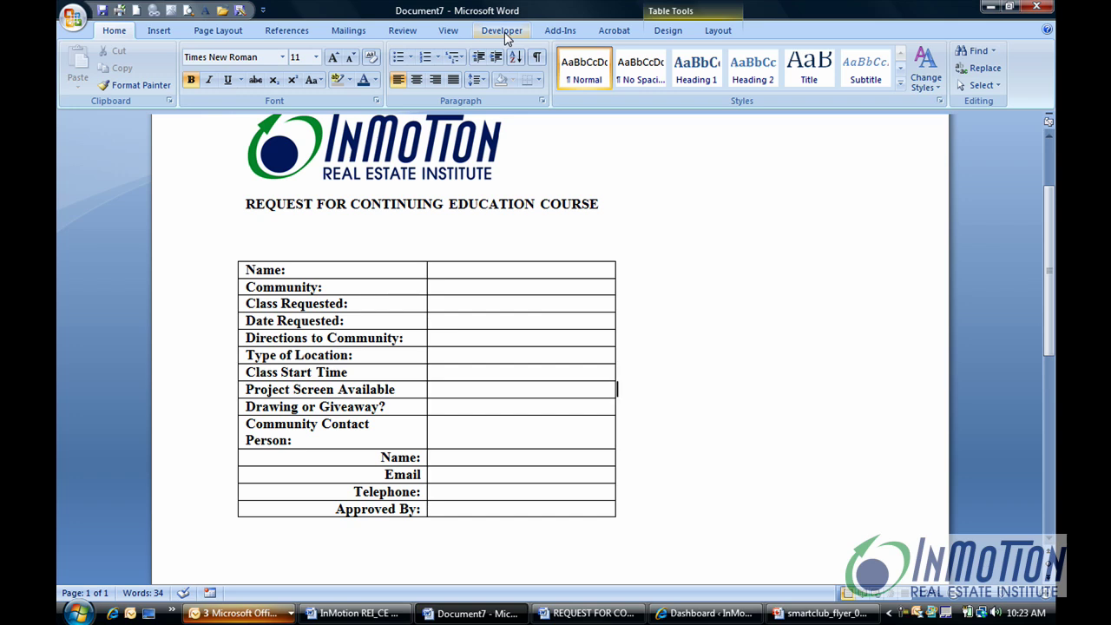
Step: Apply the Light Shading - Accent 1 table style to Document7's label table
left_click_drag(287, 269, 483, 506)
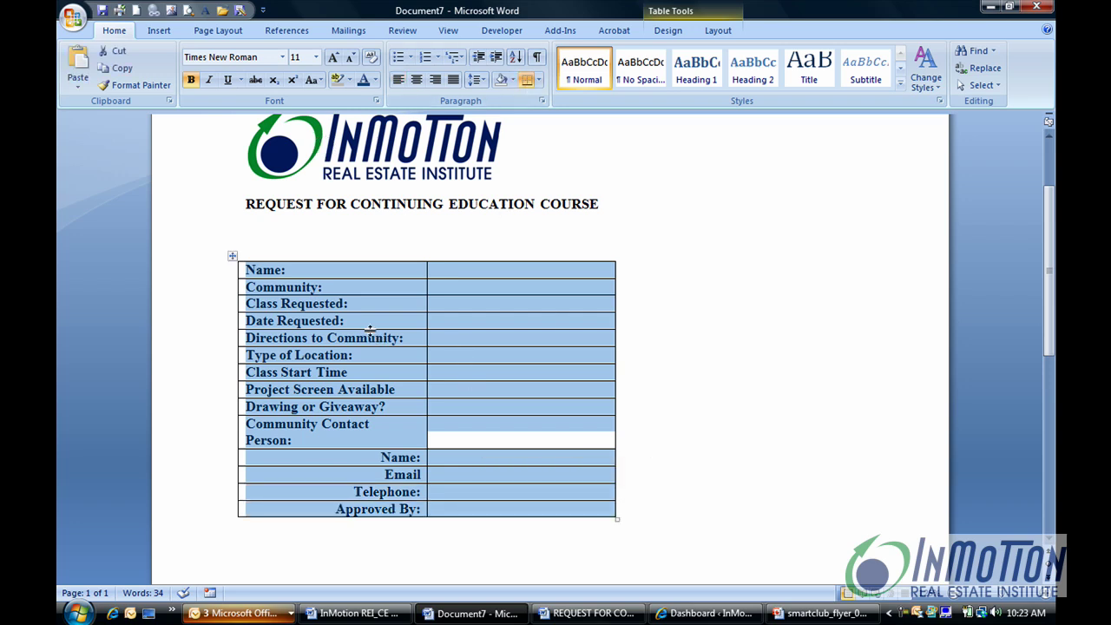
key("Left")
left_click(668, 32)
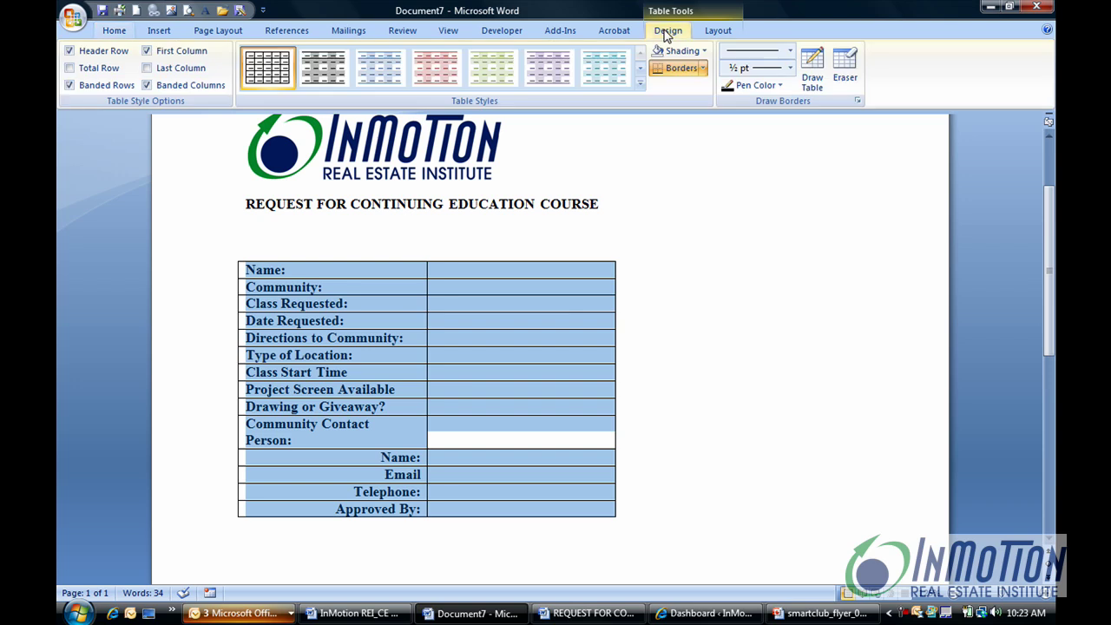
left_click(388, 85)
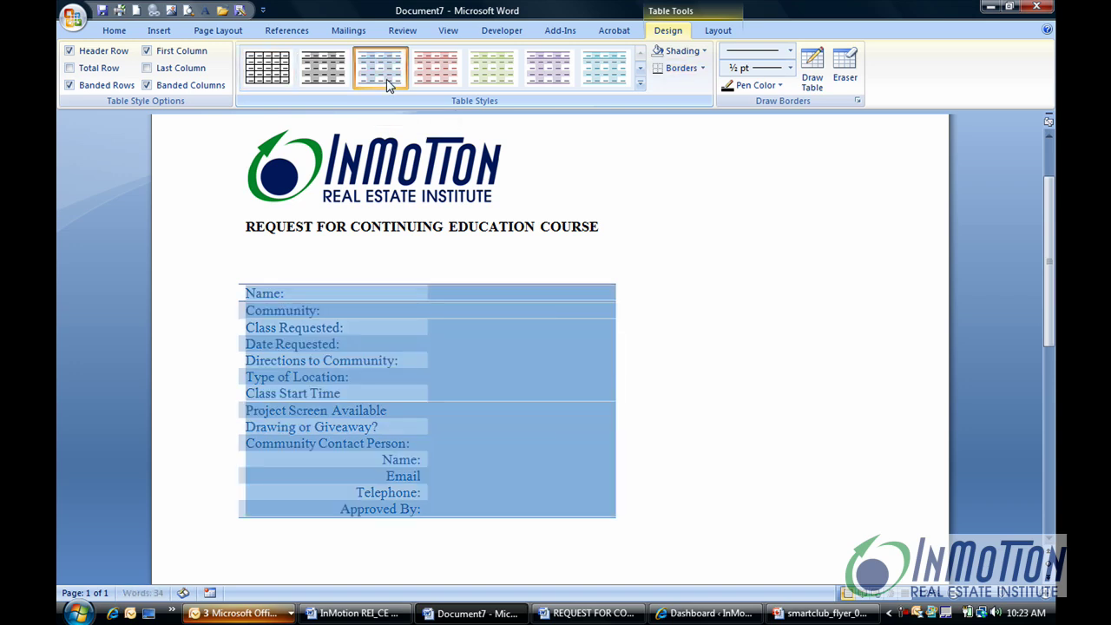
left_click(631, 253)
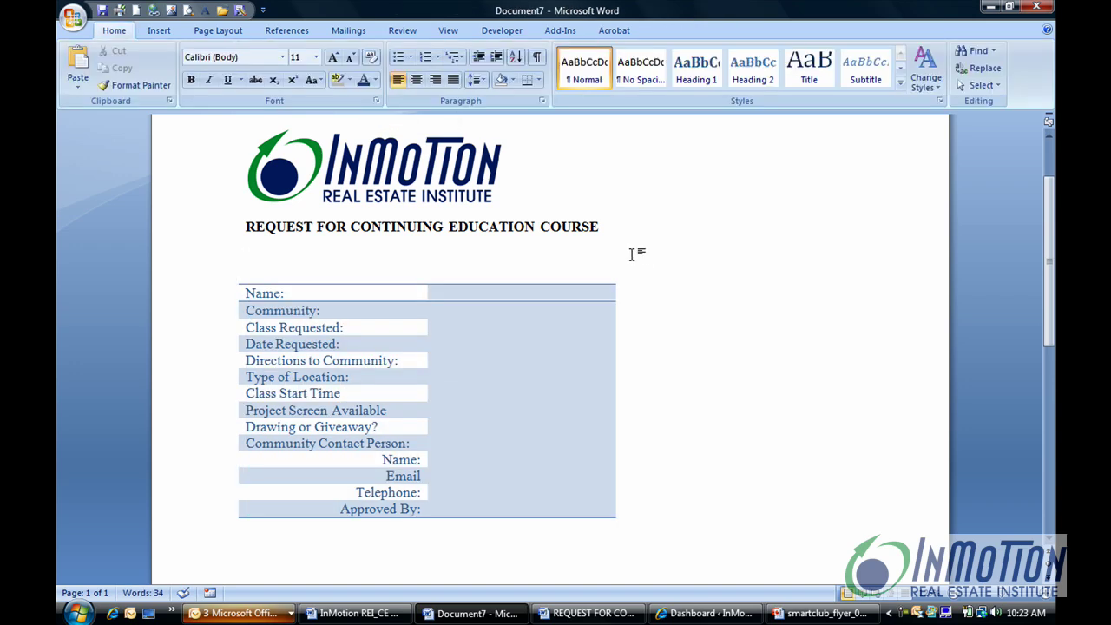
Step: Insert plain text content controls in the Name and Community value cells
left_click(519, 38)
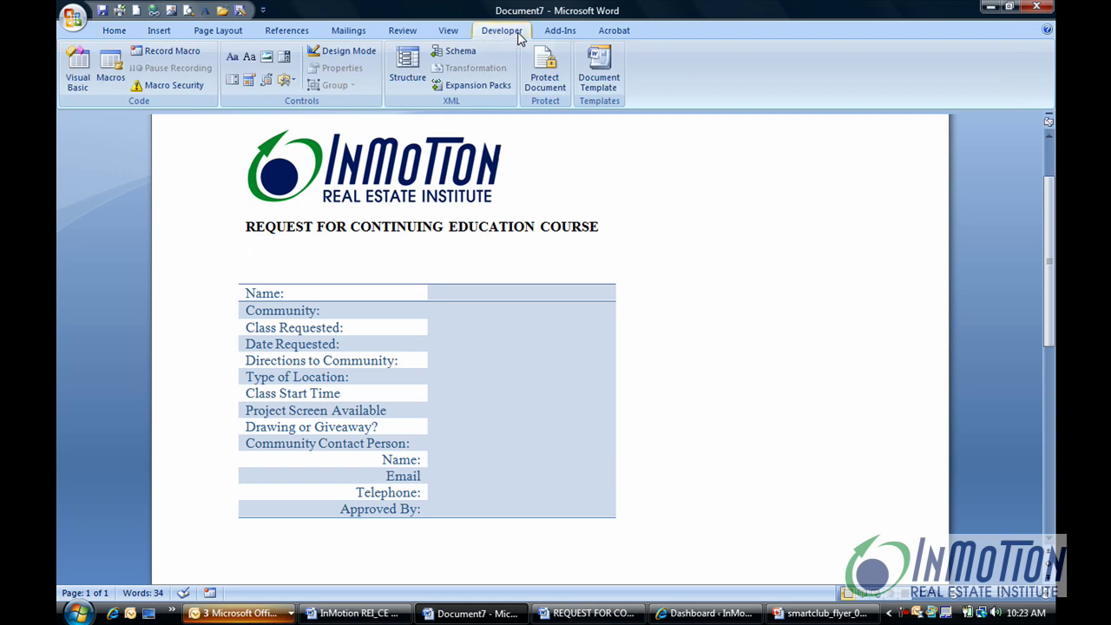
left_click(474, 295)
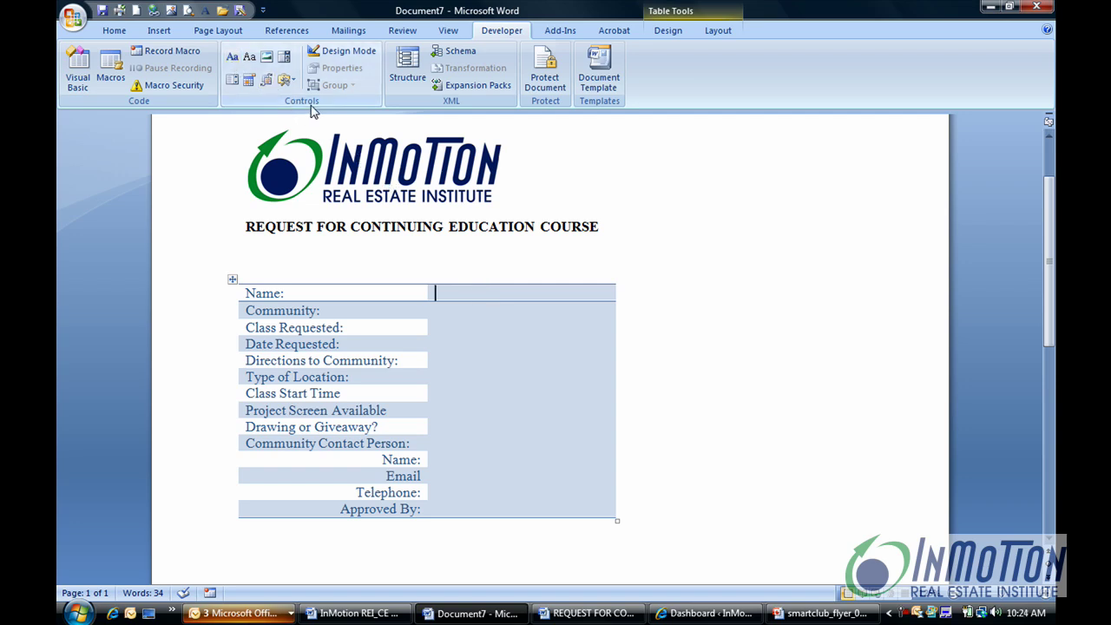
left_click(249, 58)
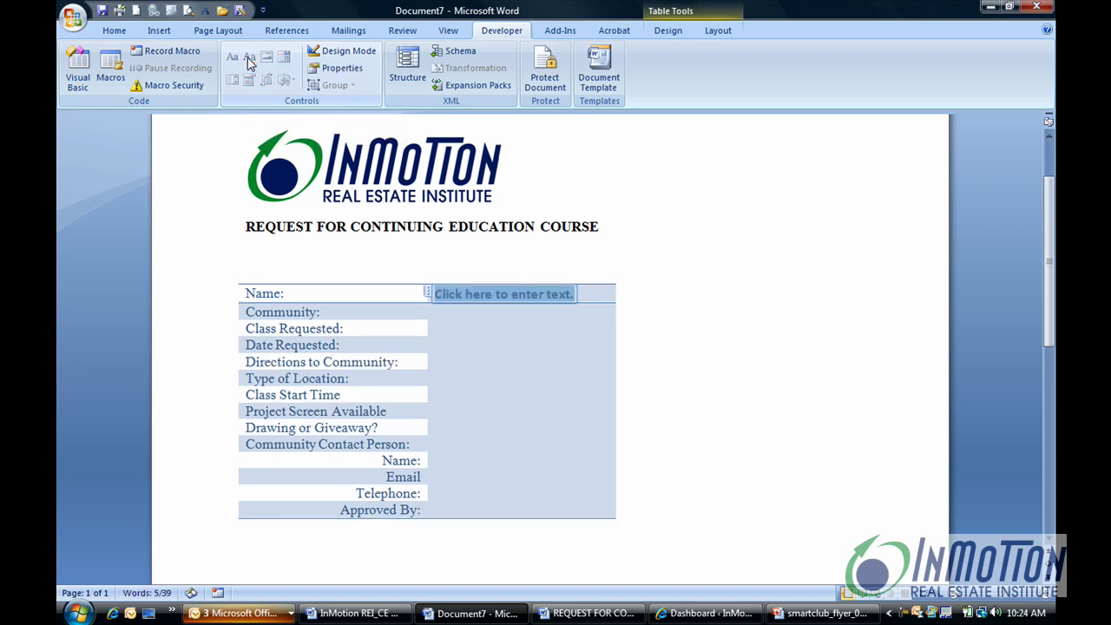
left_click(443, 312)
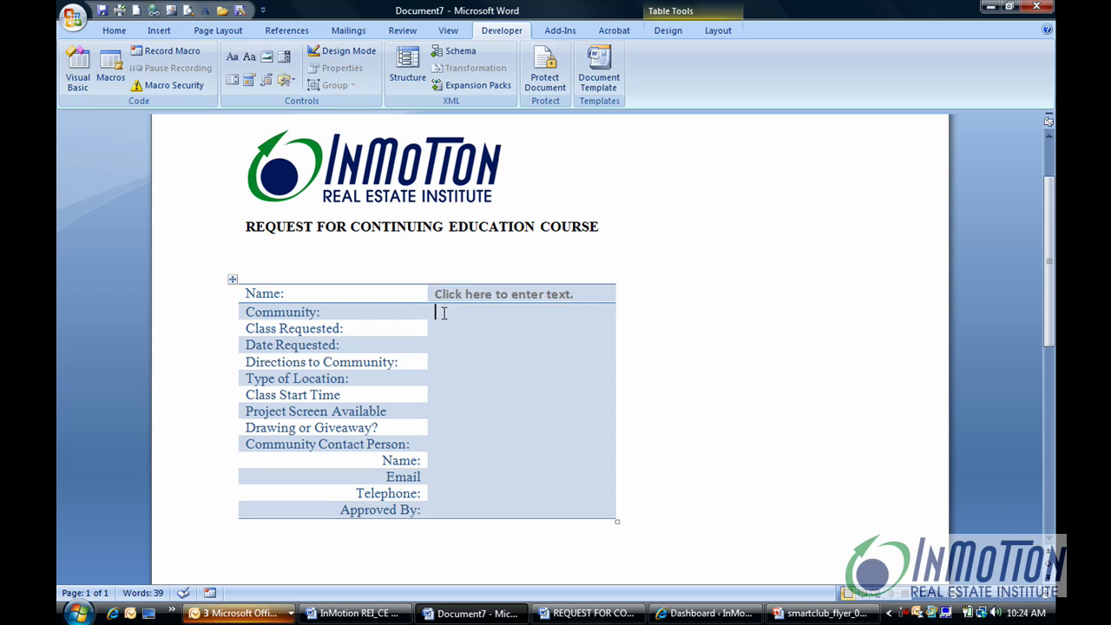
left_click(249, 58)
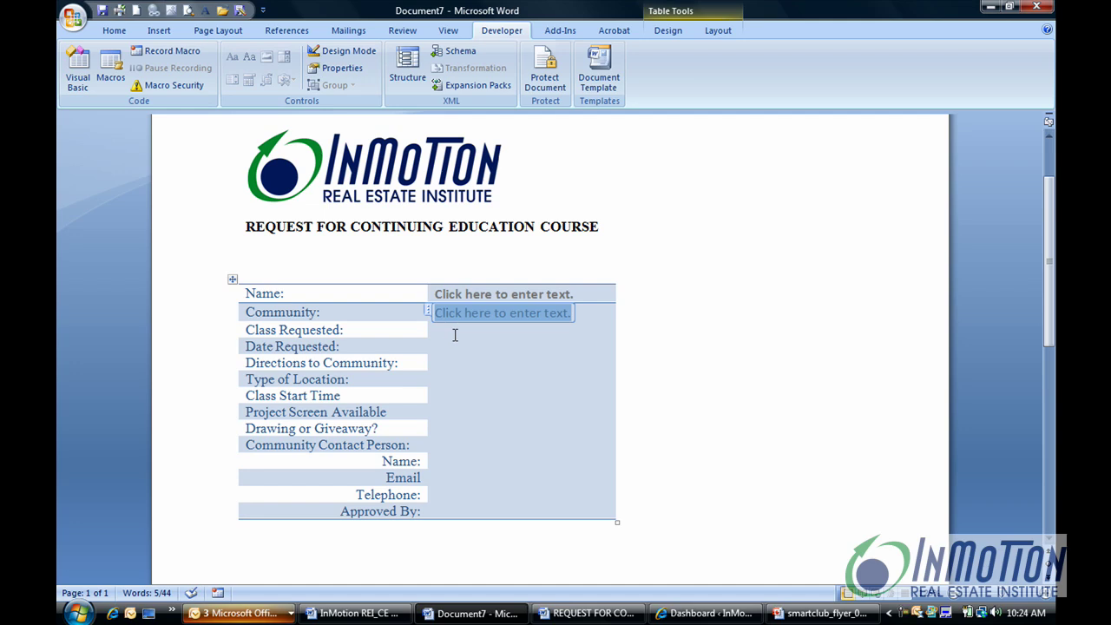
left_click(455, 335)
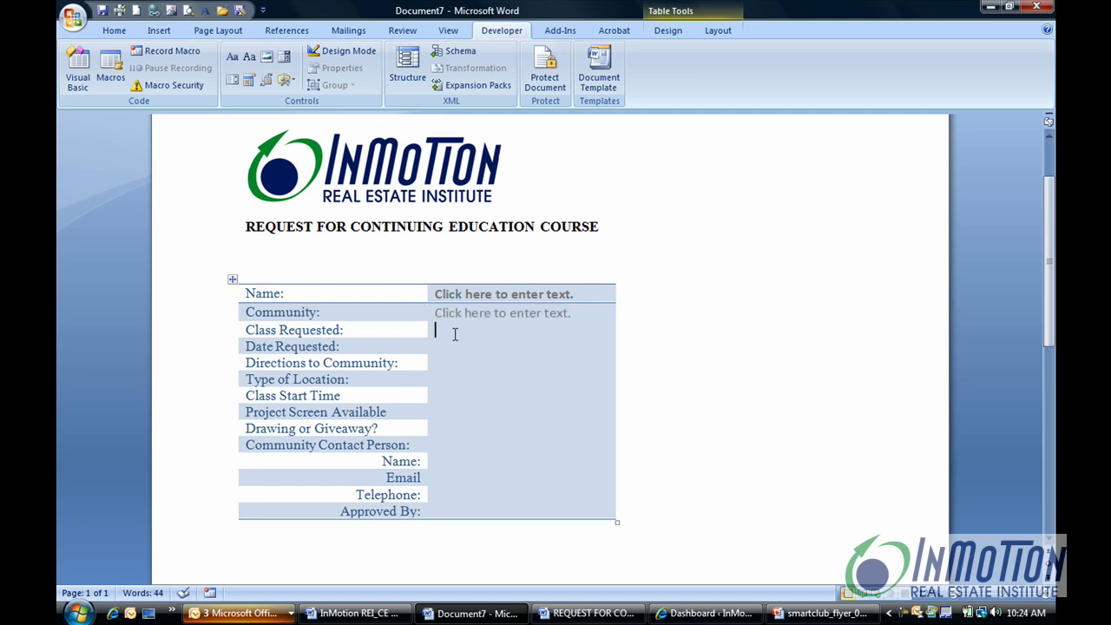
Step: Insert a Class Requested drop-down and add choices 'FHA' and 'How to Improve and Maintain Your Credit Score'
left_click(232, 85)
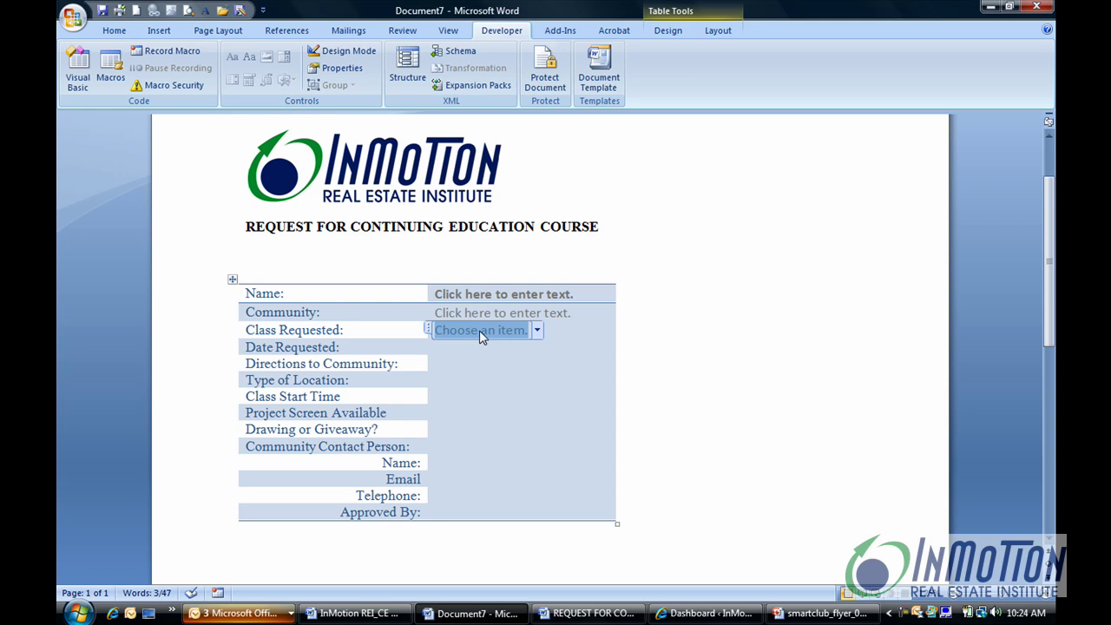
left_click(330, 76)
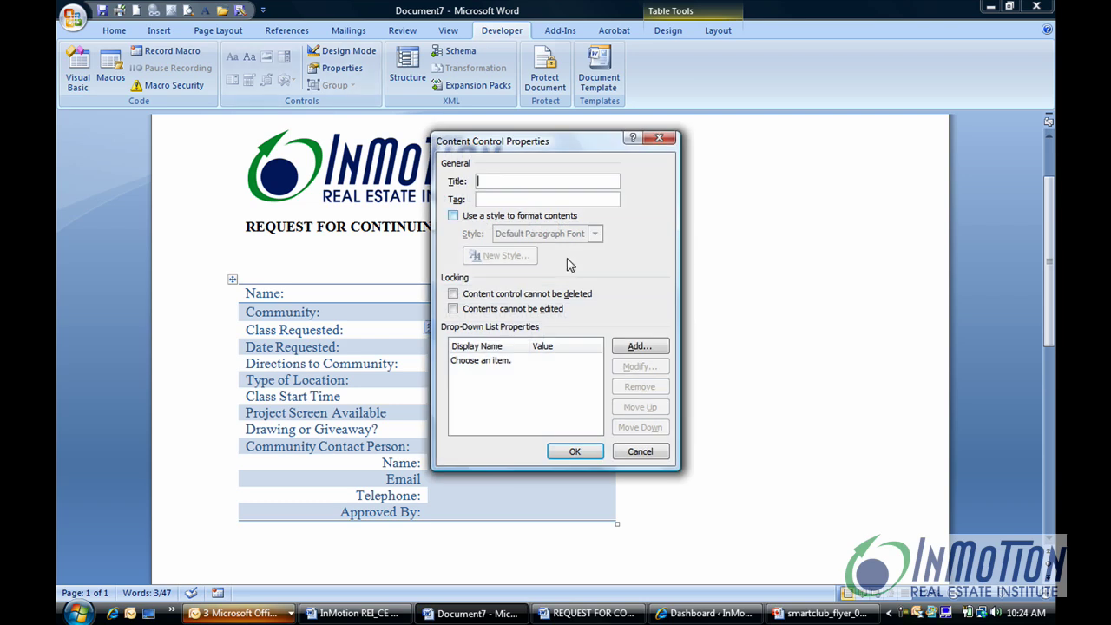
left_click(643, 348)
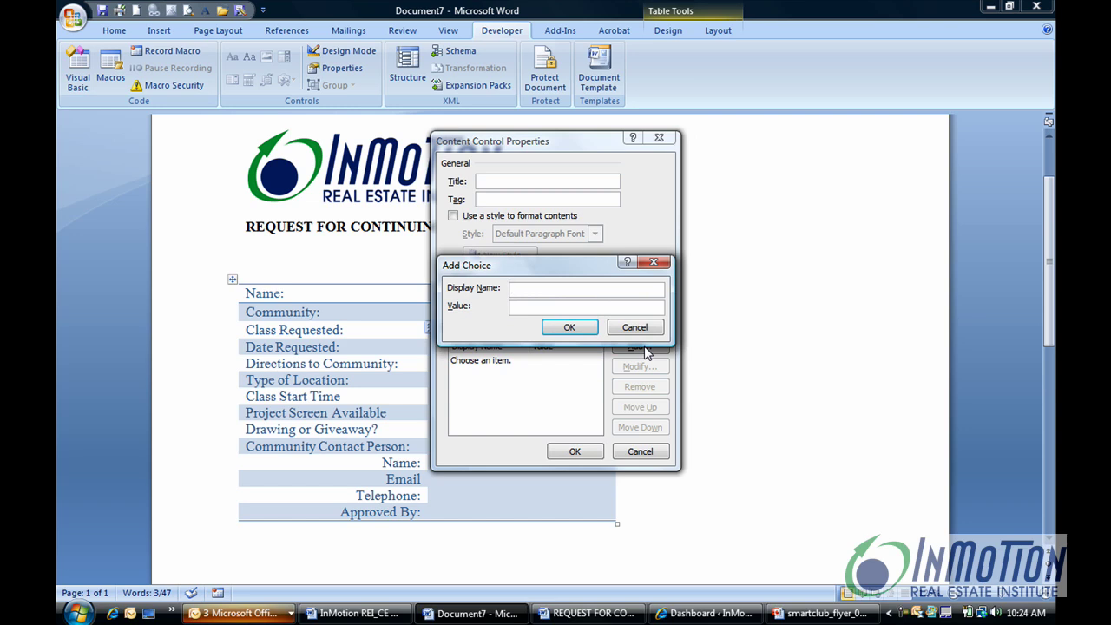
type("FHA")
left_click(568, 327)
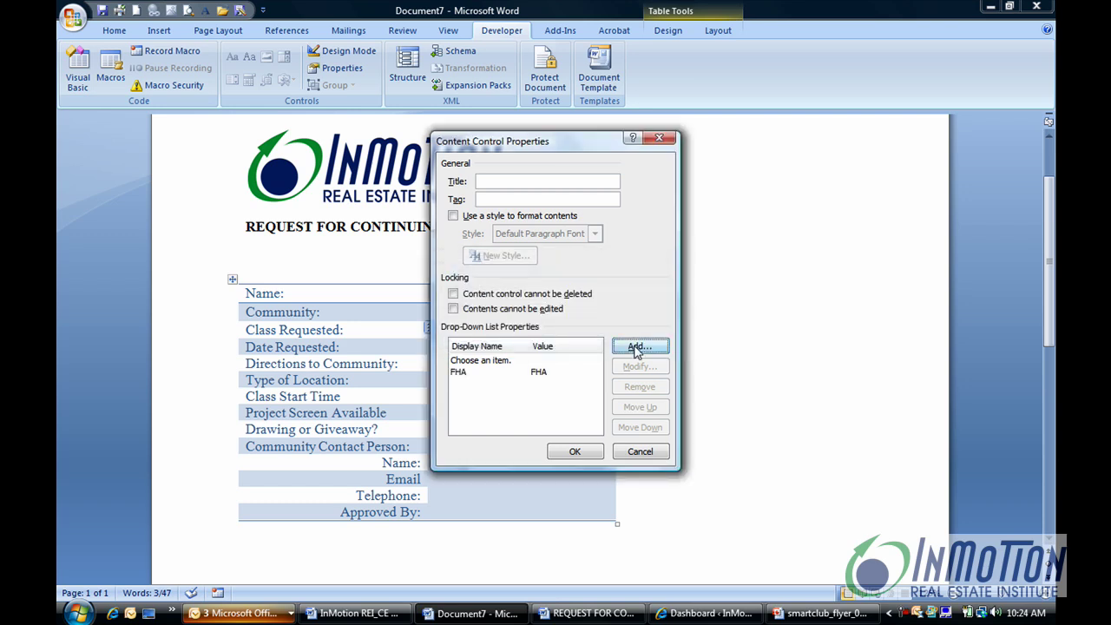
left_click(636, 347)
type("How to M")
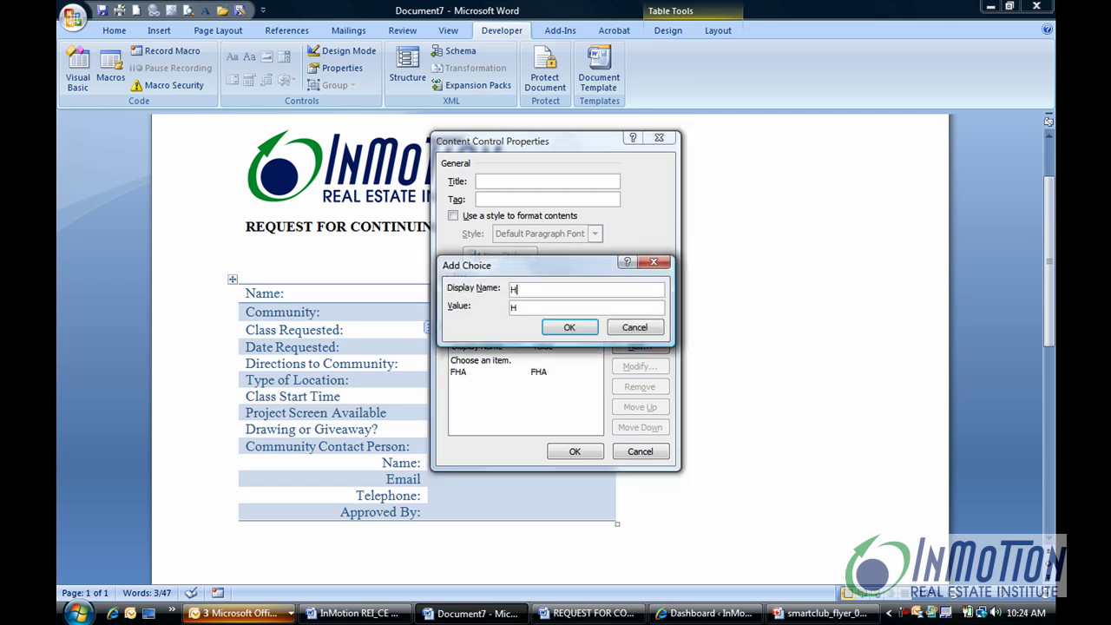
type("tain Your Credit Score")
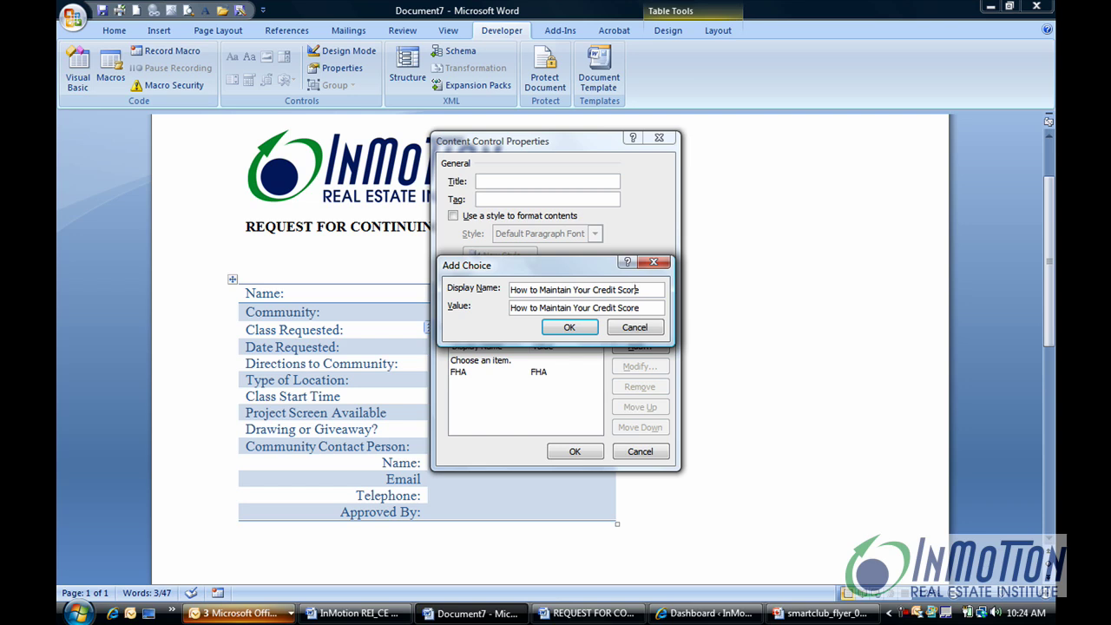
left_click(540, 289)
type("Improve and")
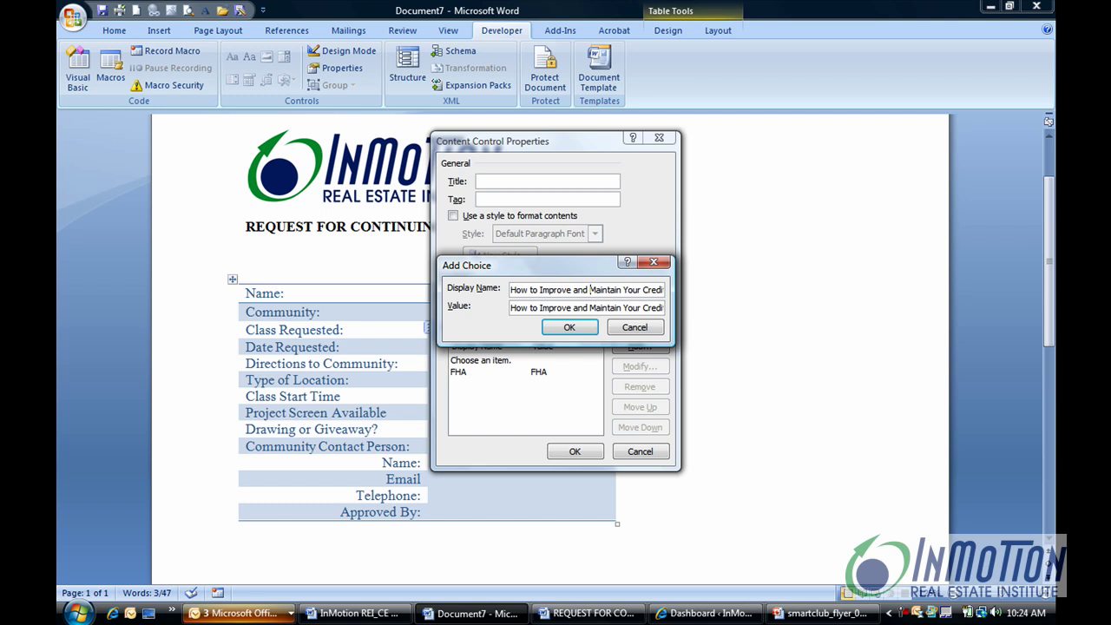
left_click(569, 330)
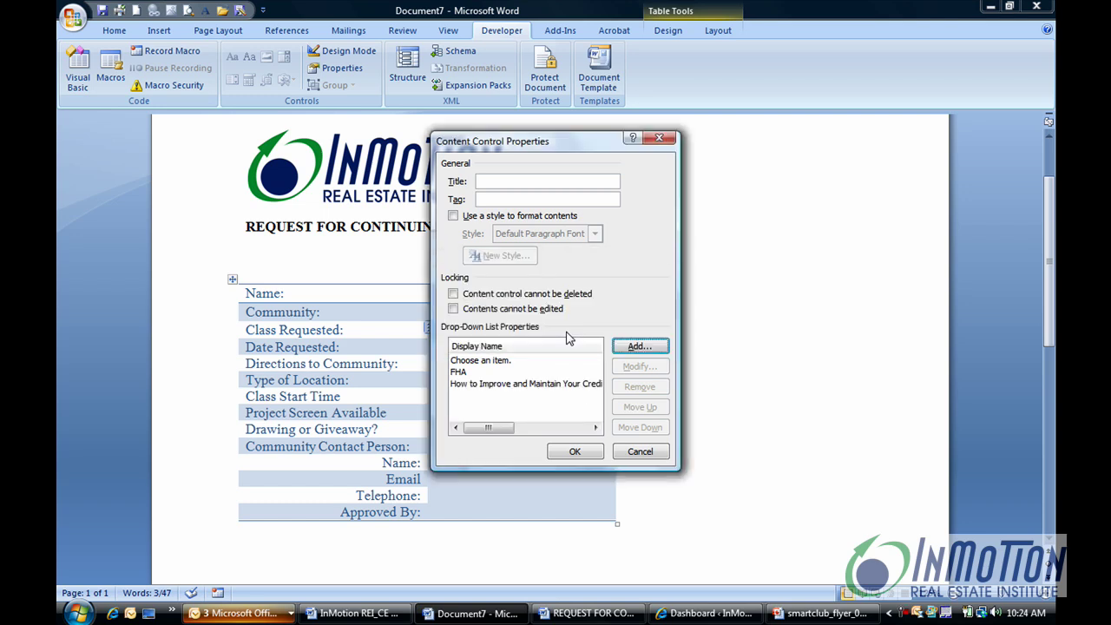
Step: Add 'Maximum Marketing, Minimum Dollars' and 'Marketing Online Using Twitter, Trulia, & Facebook' choices
left_click(639, 346)
type("Maximum Marketing, Minimum Do")
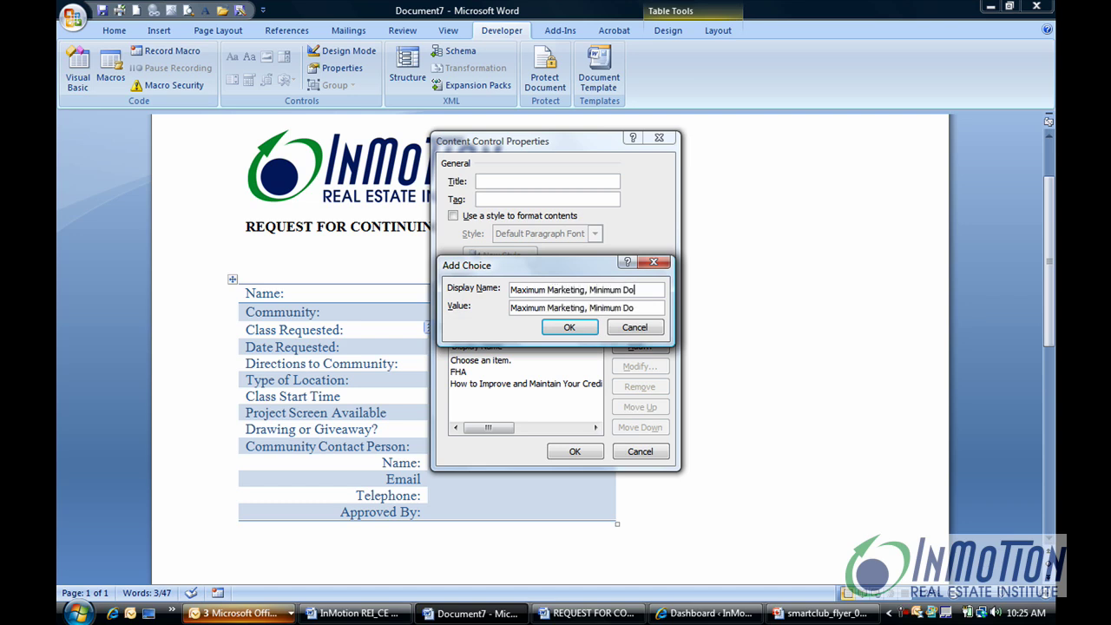
type("llars")
left_click(566, 327)
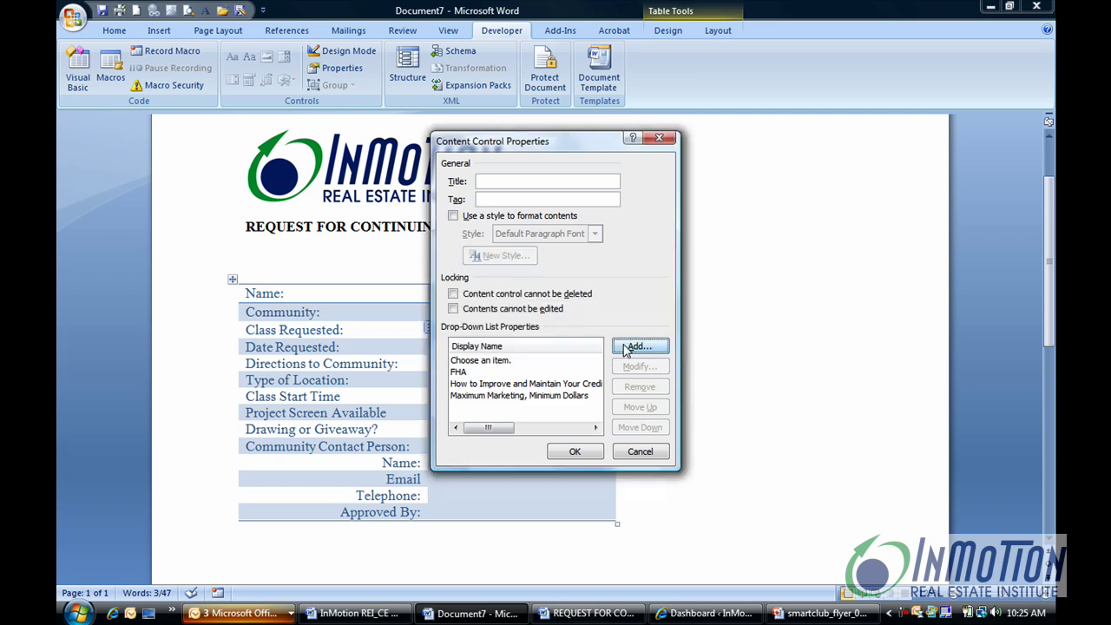
left_click(640, 347)
type("Marketing Online")
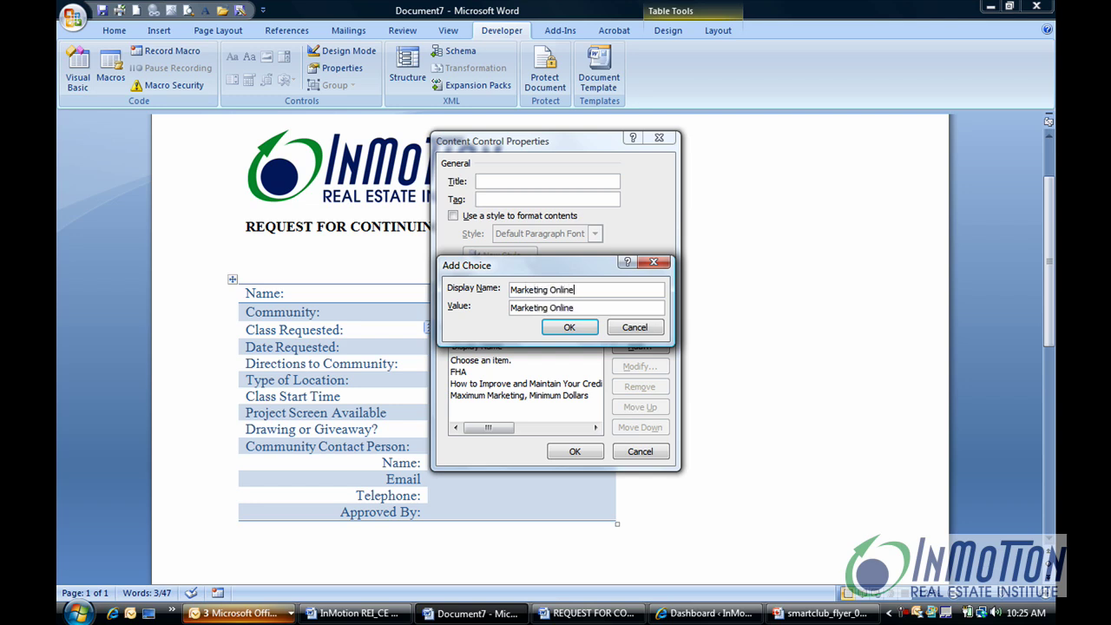
type(" Using Twitter, Trulia, & Facebook")
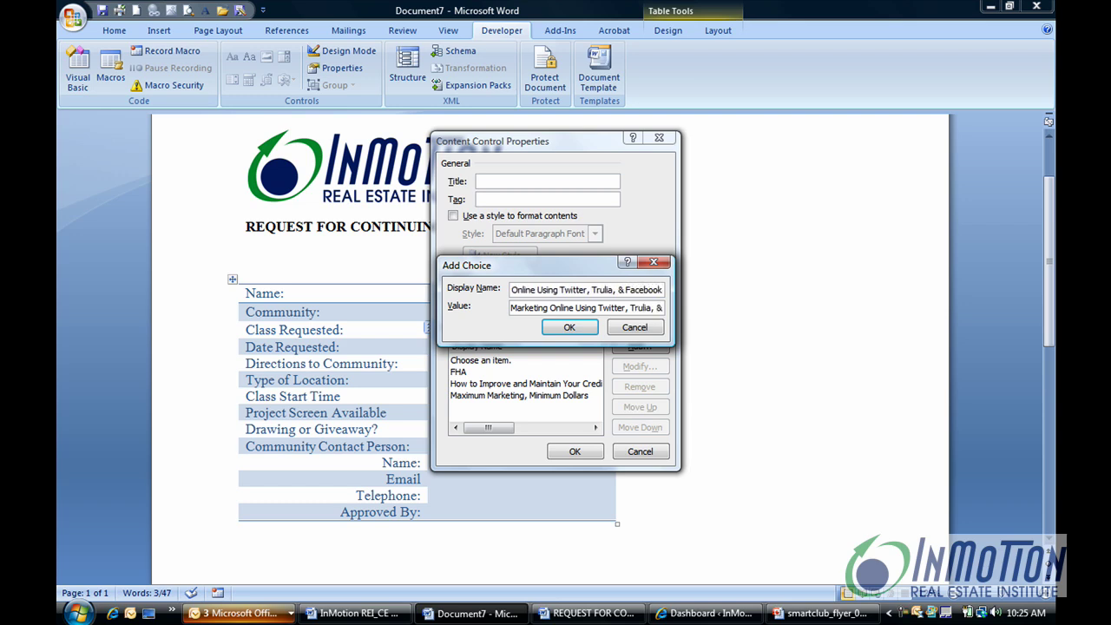
left_click(584, 334)
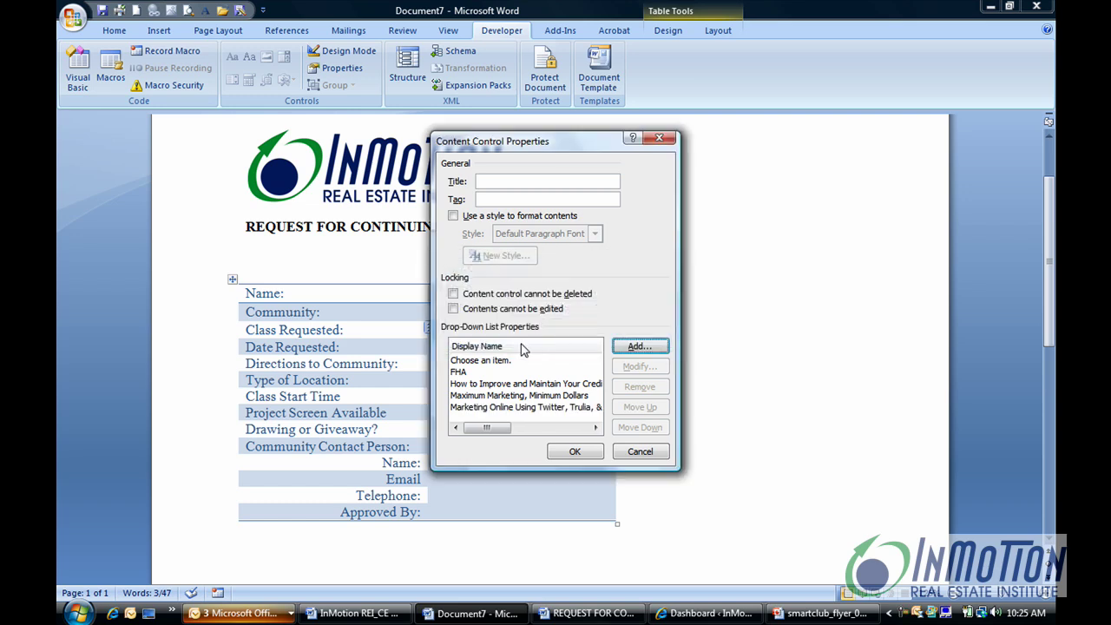
Step: Remove 'Choose an item.' and move Maximum Marketing, Minimum Dollars to the top
left_click(478, 363)
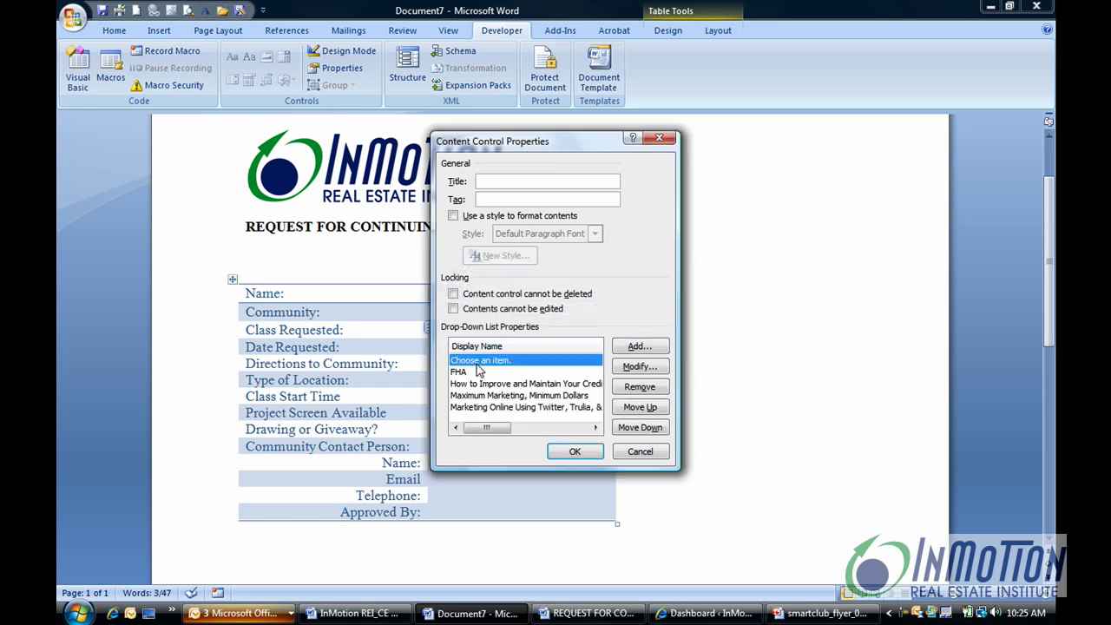
left_click(636, 388)
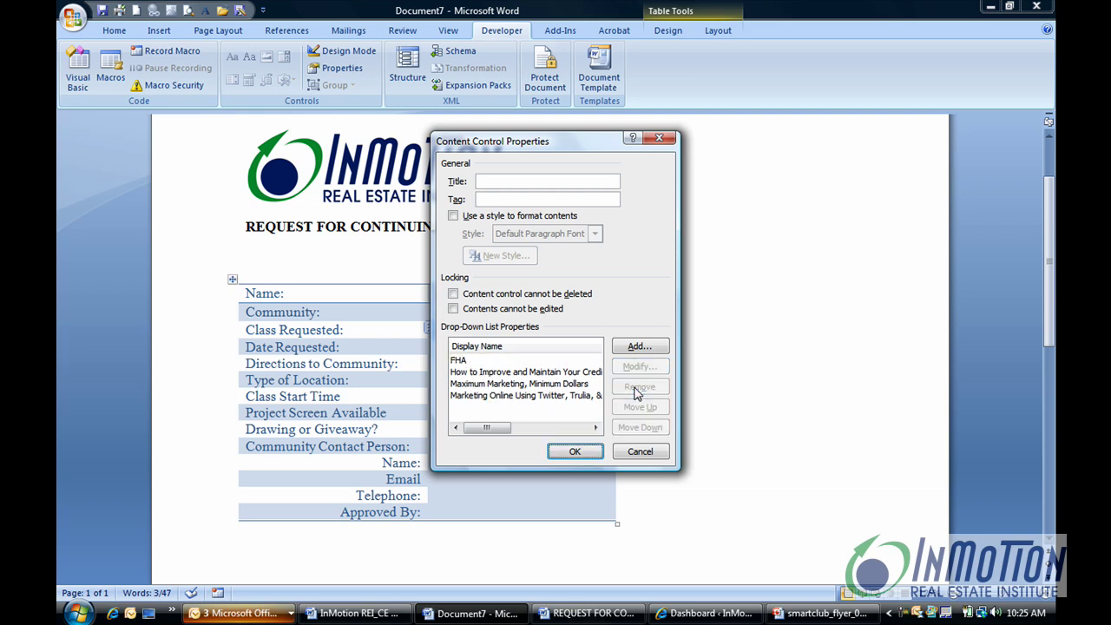
left_click(545, 384)
left_click(643, 410)
left_click(642, 410)
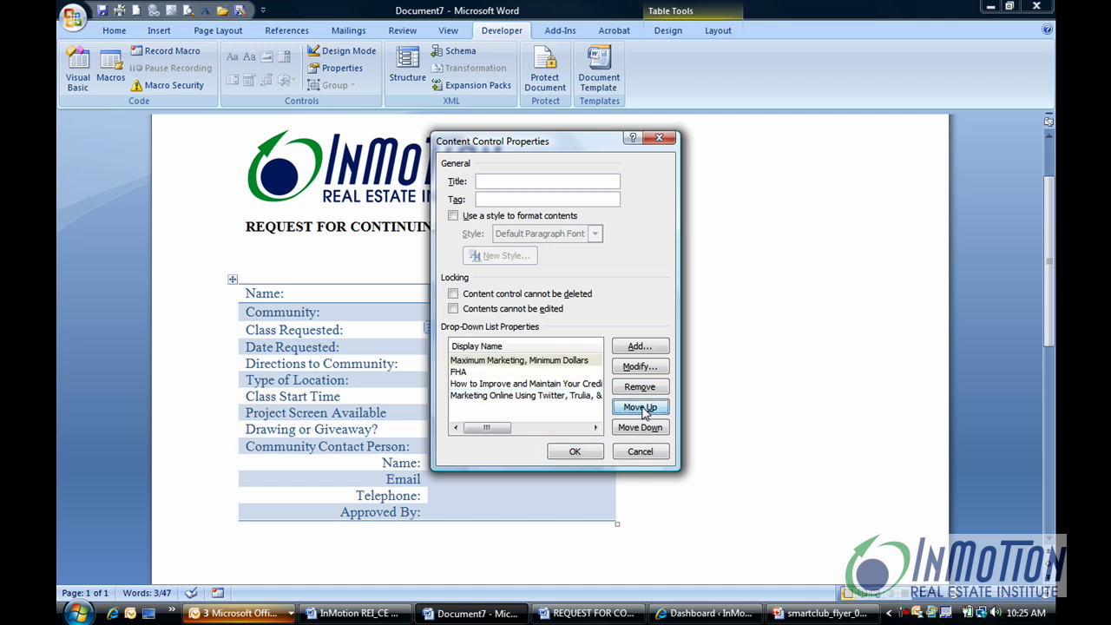
left_click(575, 451)
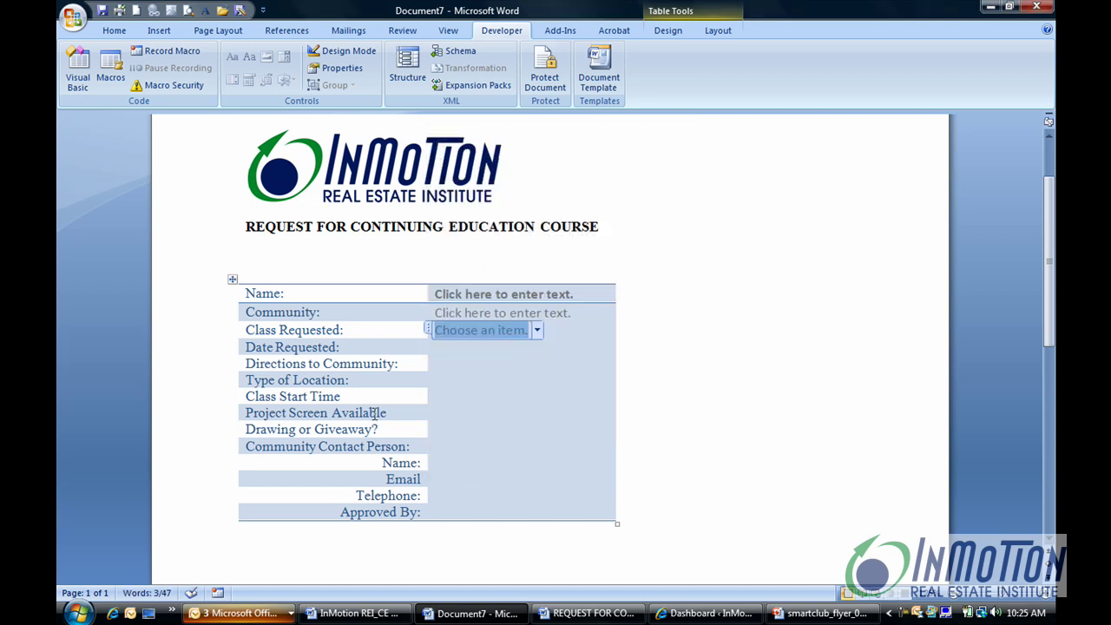
Step: Insert a date picker in the Date Requested cell and preview its April 2010 calendar
left_click(472, 351)
left_click(472, 350)
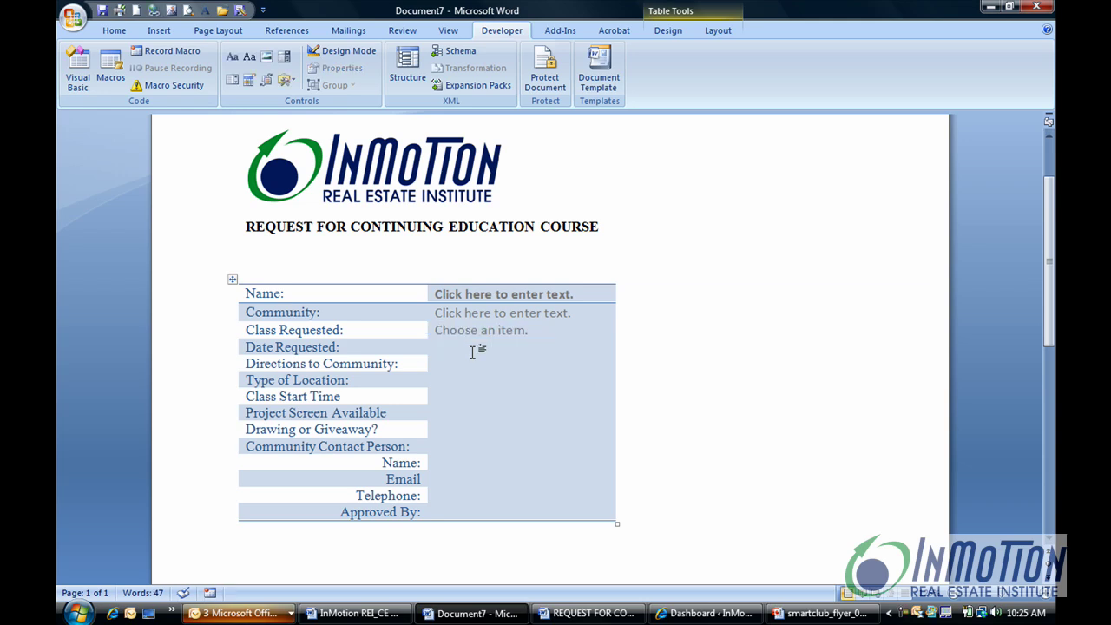
left_click(250, 82)
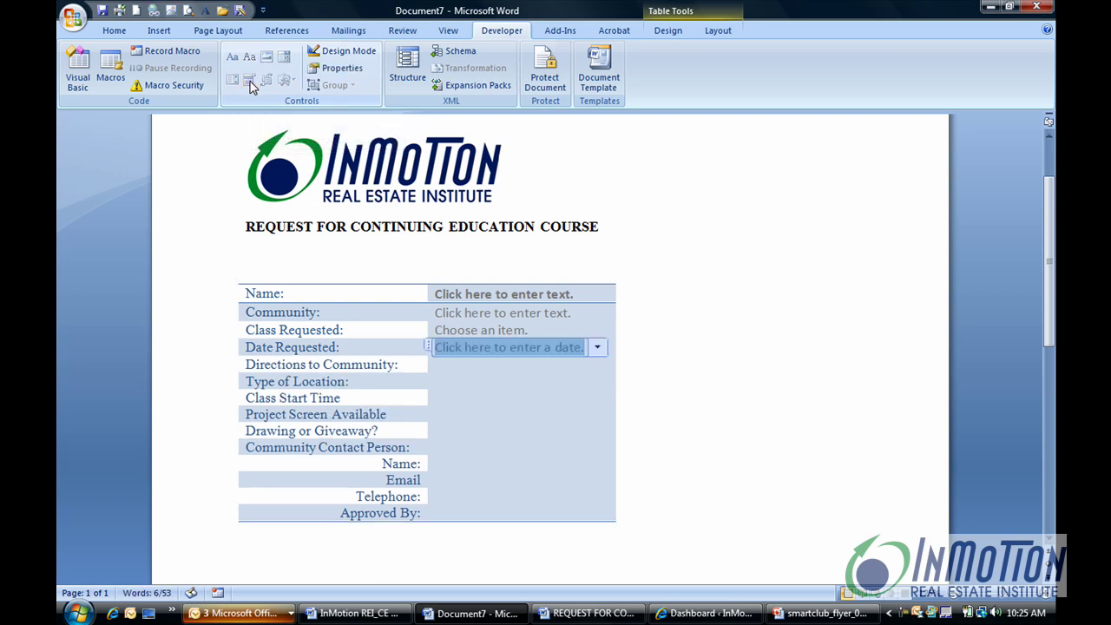
left_click(598, 349)
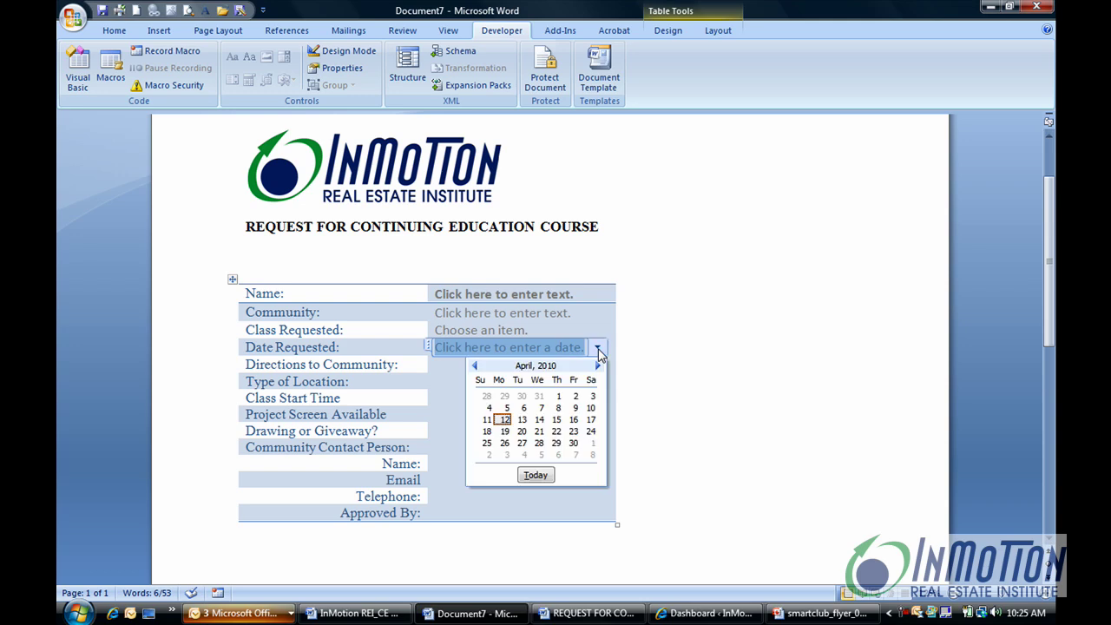
left_click(637, 363)
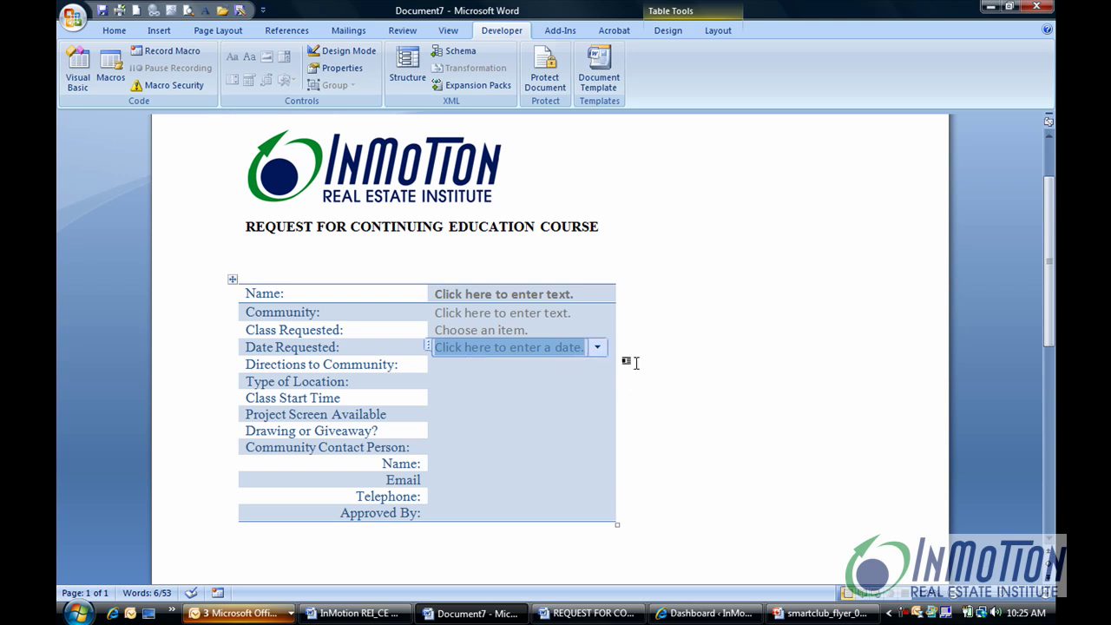
Step: Add text fields in the Directions to Community and Type of Location answer cells
left_click(443, 366)
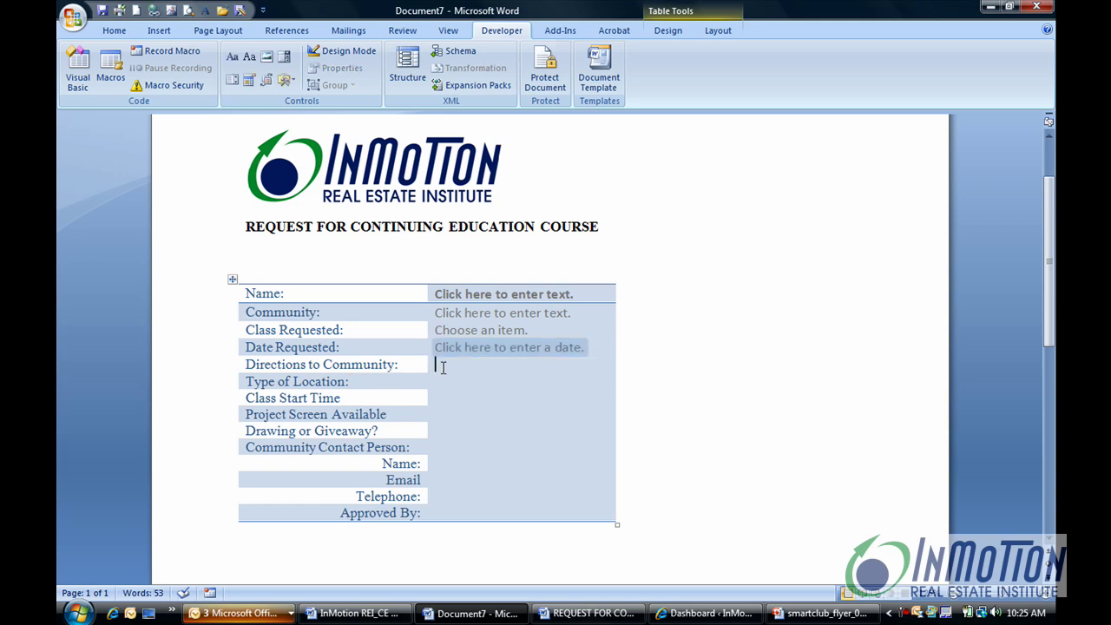
left_click(249, 59)
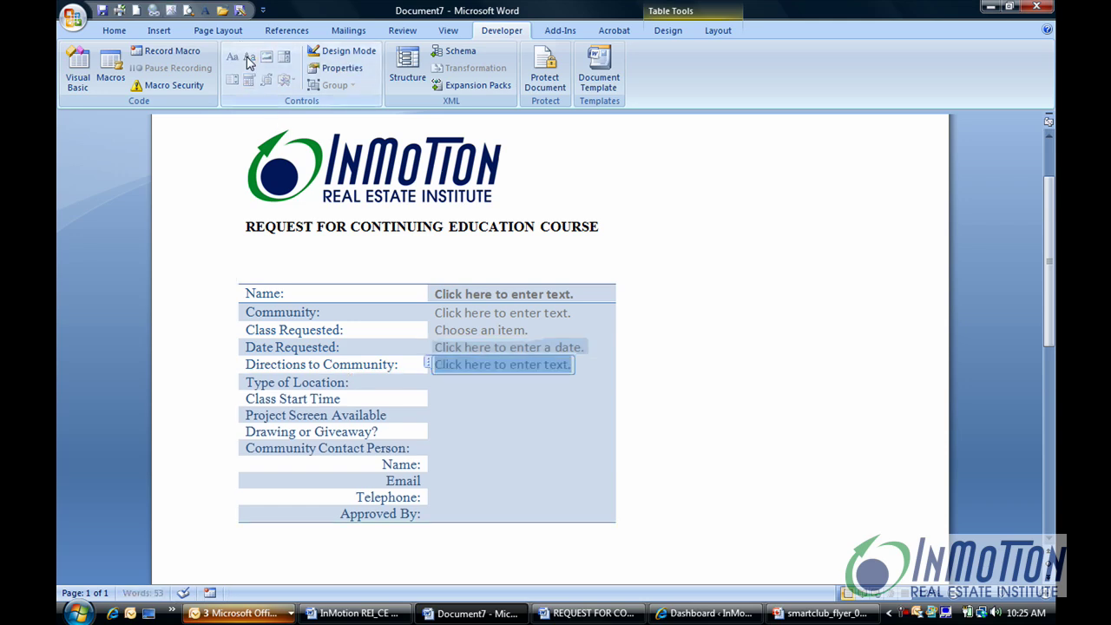
left_click(438, 382)
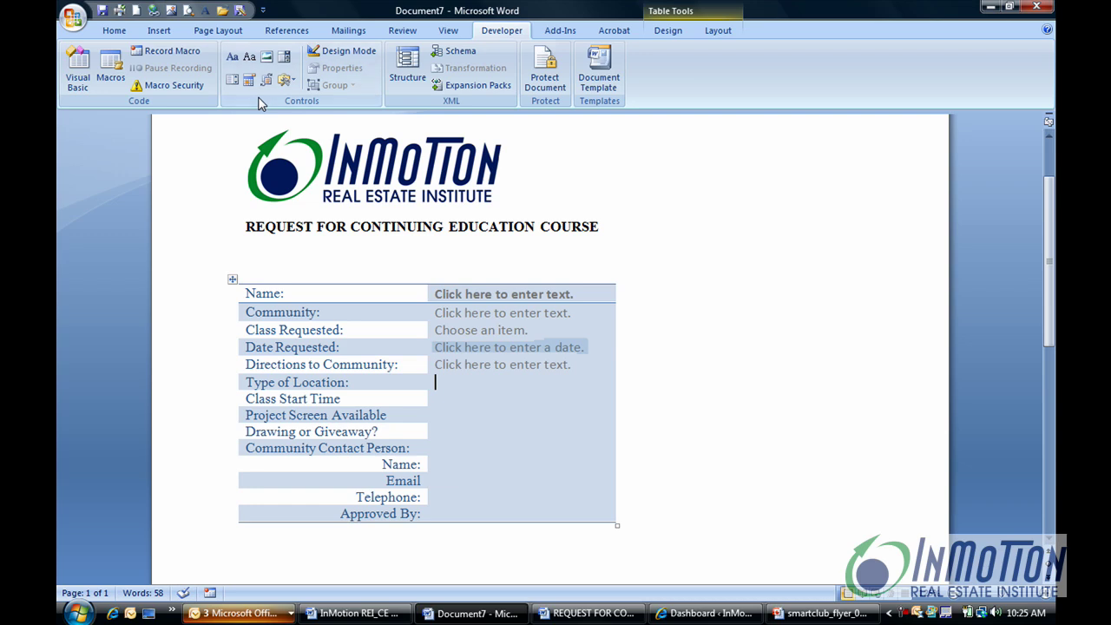
left_click(249, 58)
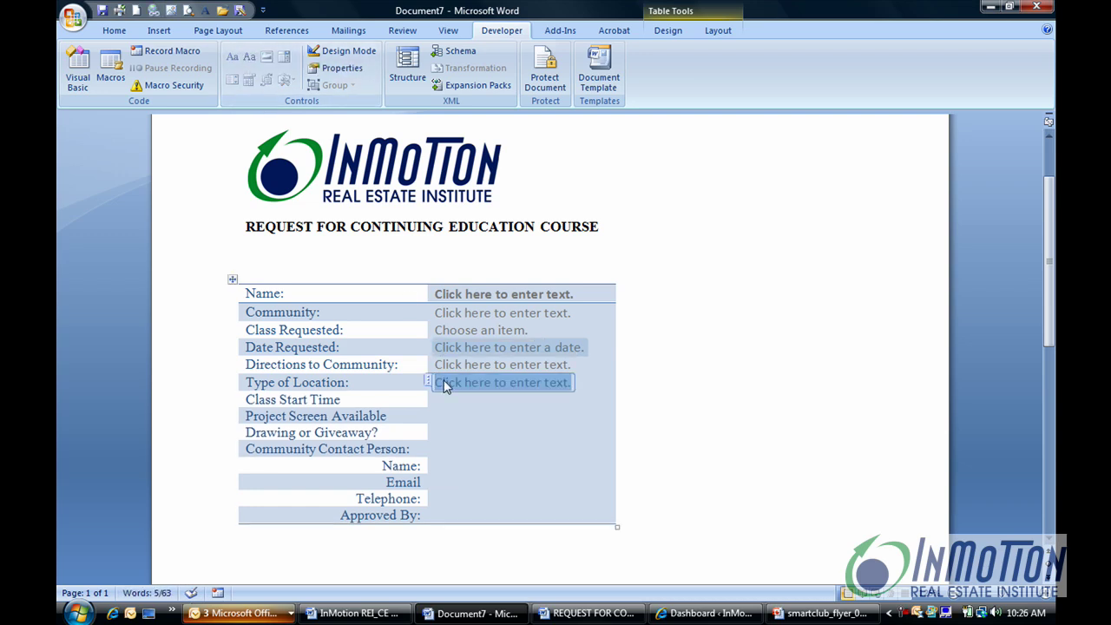
left_click(448, 399)
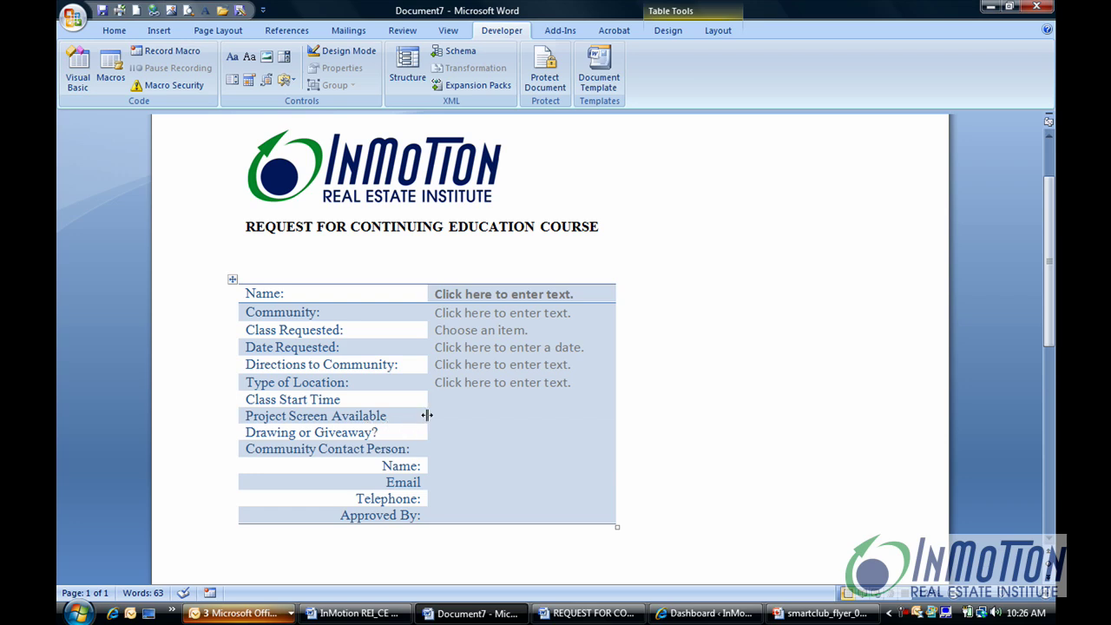
Step: Add drop-downs beside Project Screen Available and Drawing or Giveaway, and a Community Contact Person text field
left_click(438, 414)
left_click(233, 82)
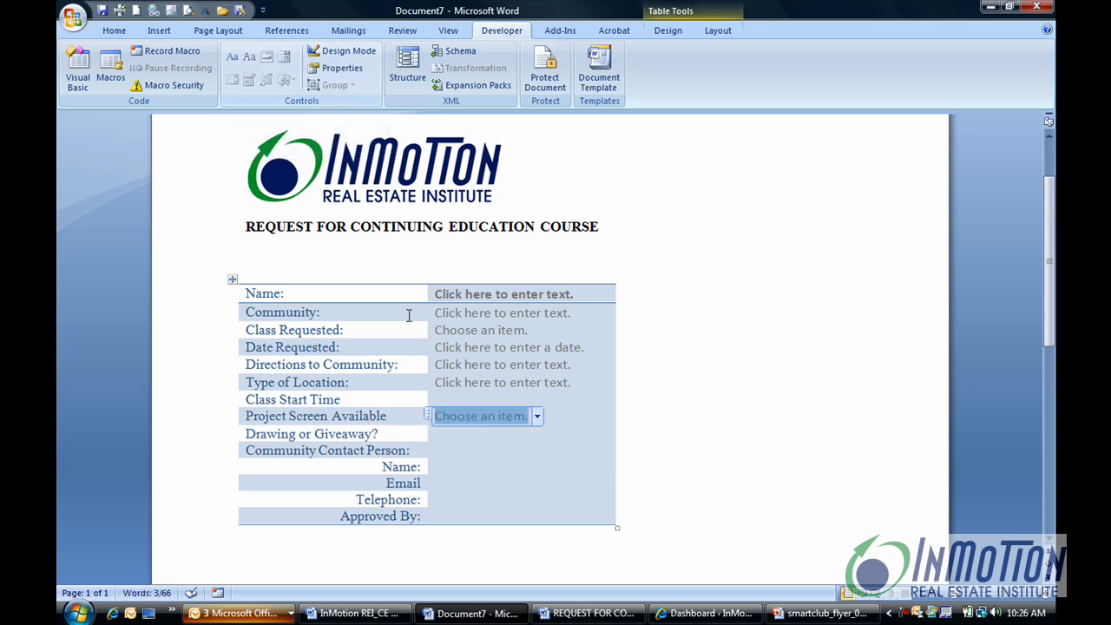
left_click(455, 440)
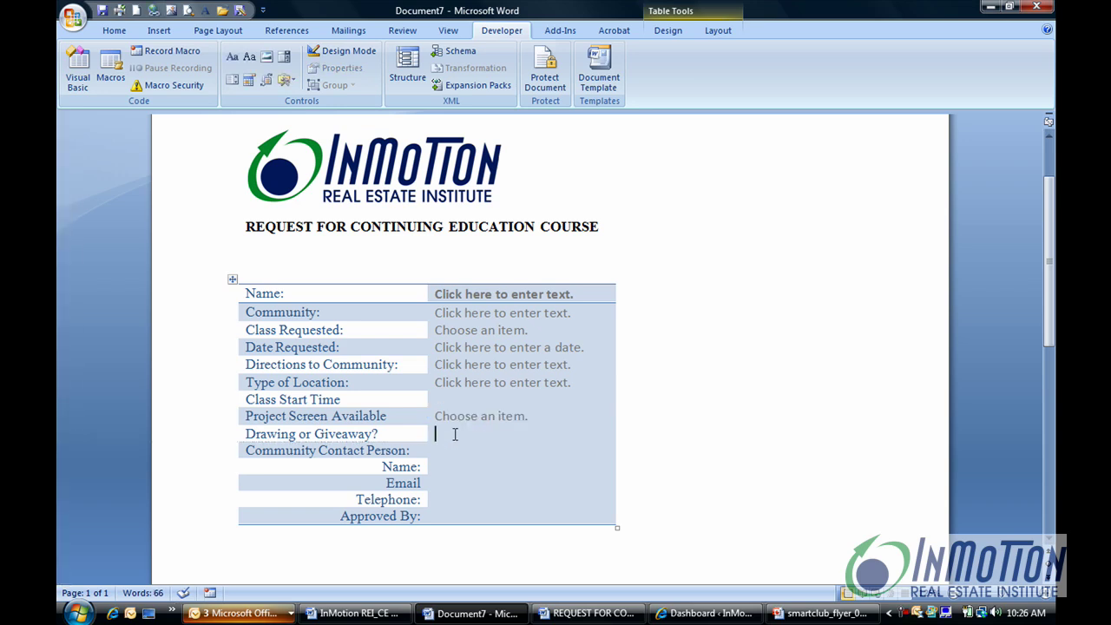
left_click(233, 80)
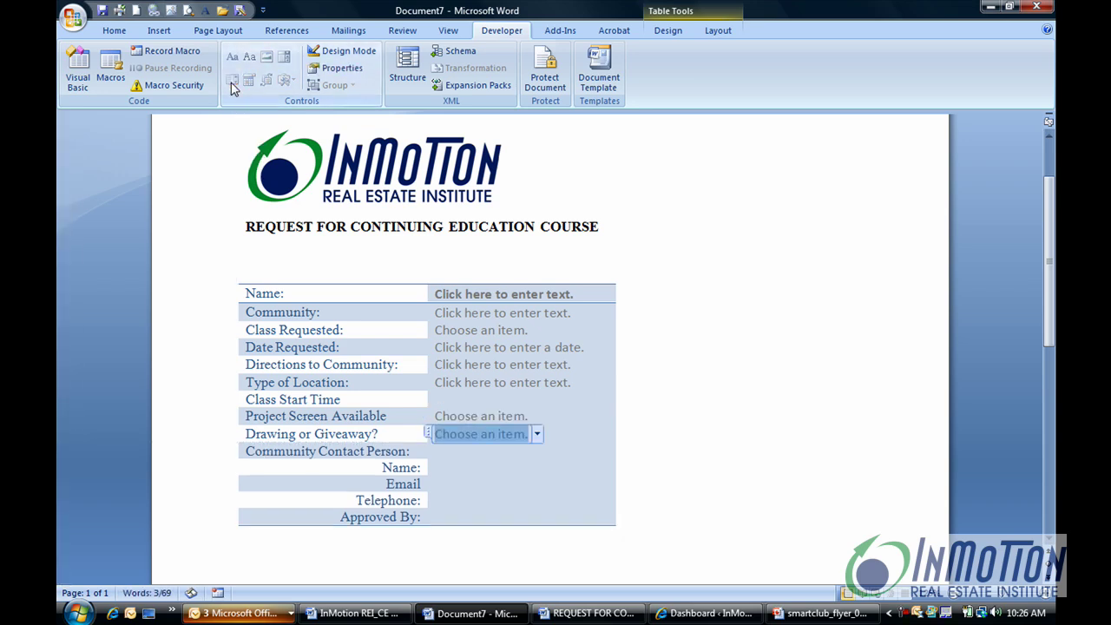
left_click(451, 454)
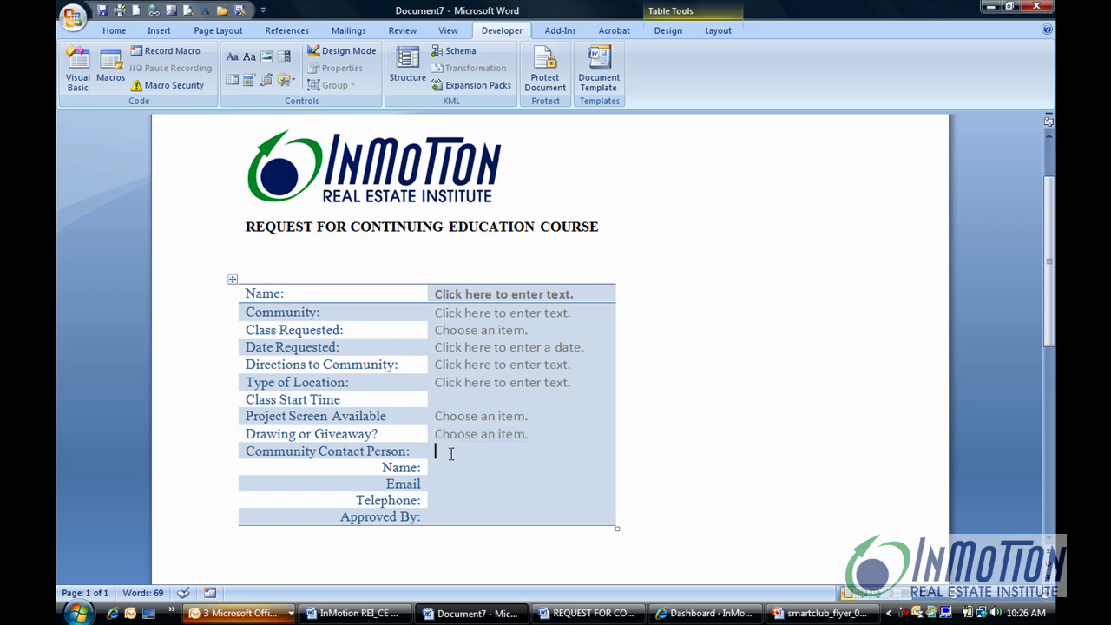
left_click(249, 57)
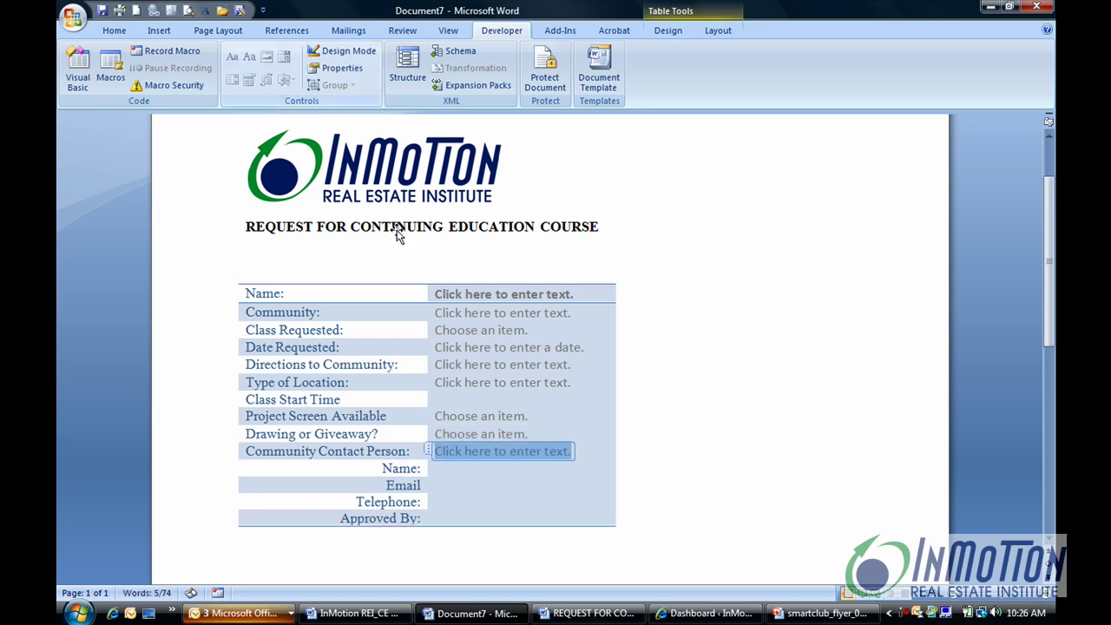
left_click(468, 417)
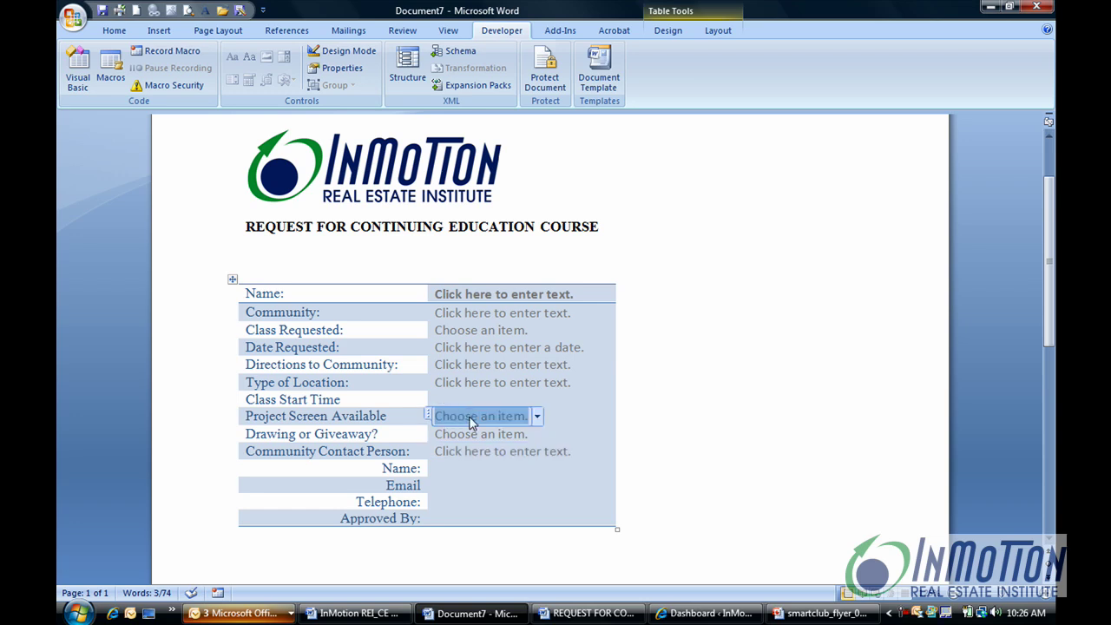
Step: Add the choices 'Yes' and 'No' to the Project Screen Available drop-down's properties
left_click(331, 73)
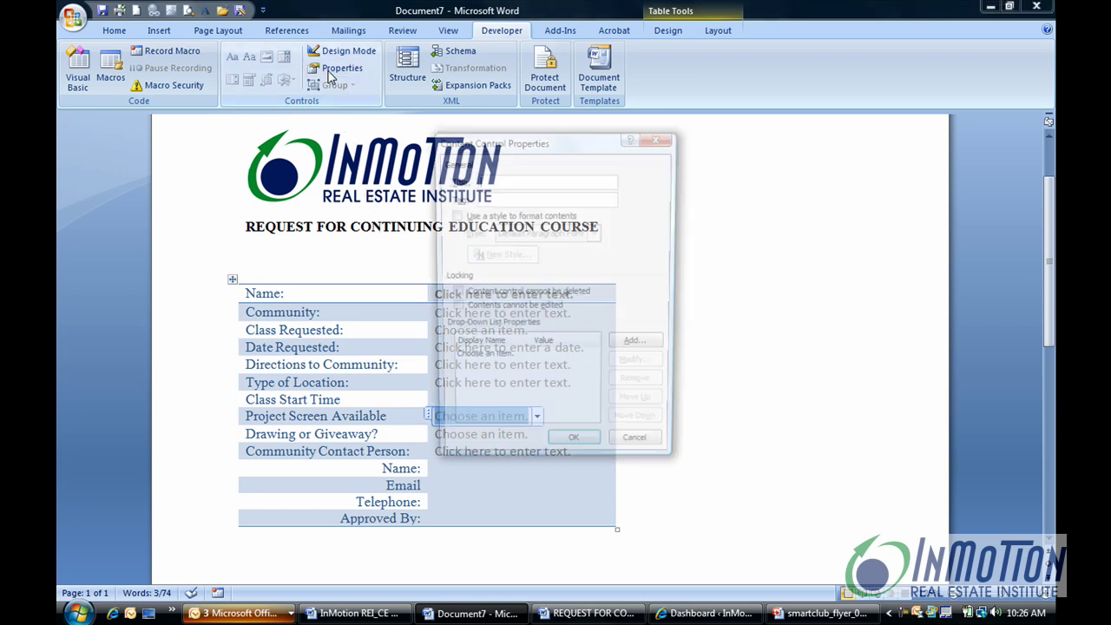
left_click(627, 347)
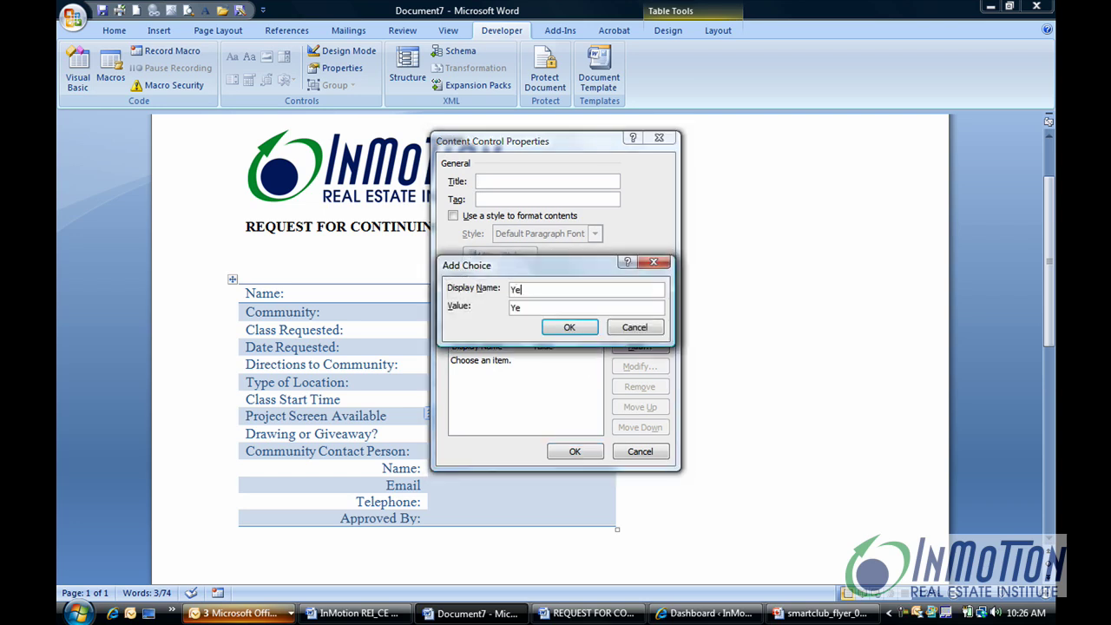
type("Yes")
left_click(570, 328)
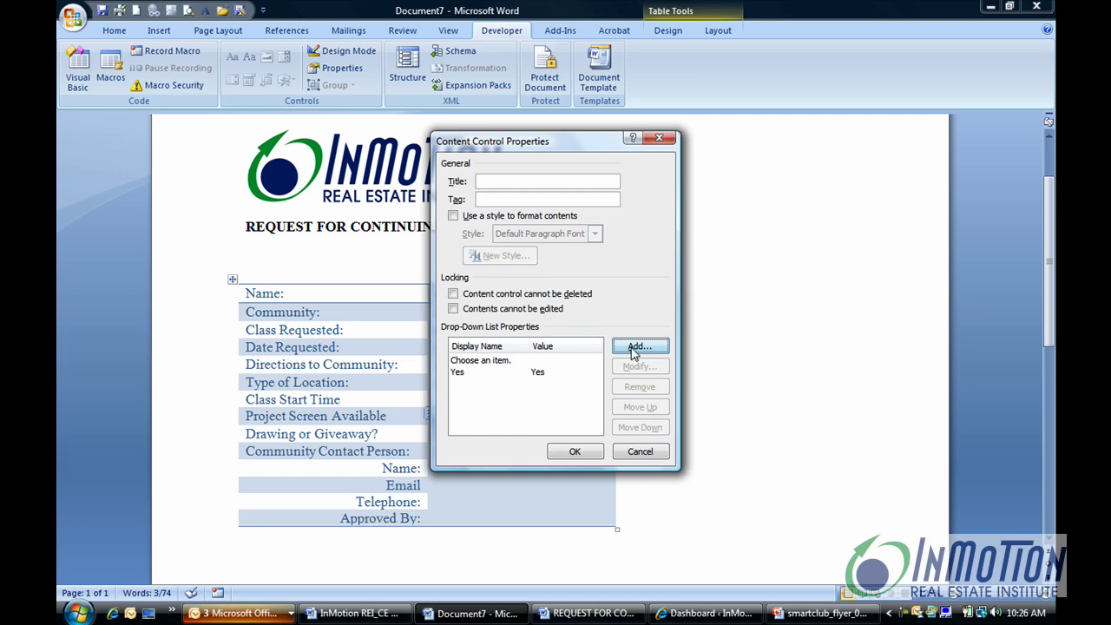
left_click(638, 347)
type("N")
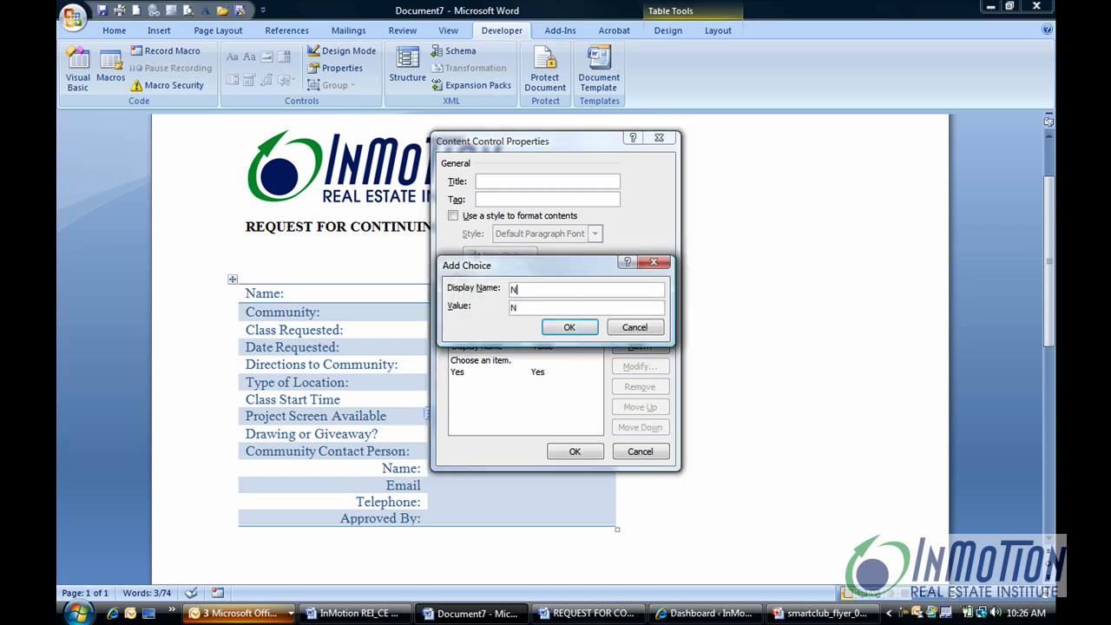
type("o")
left_click(570, 328)
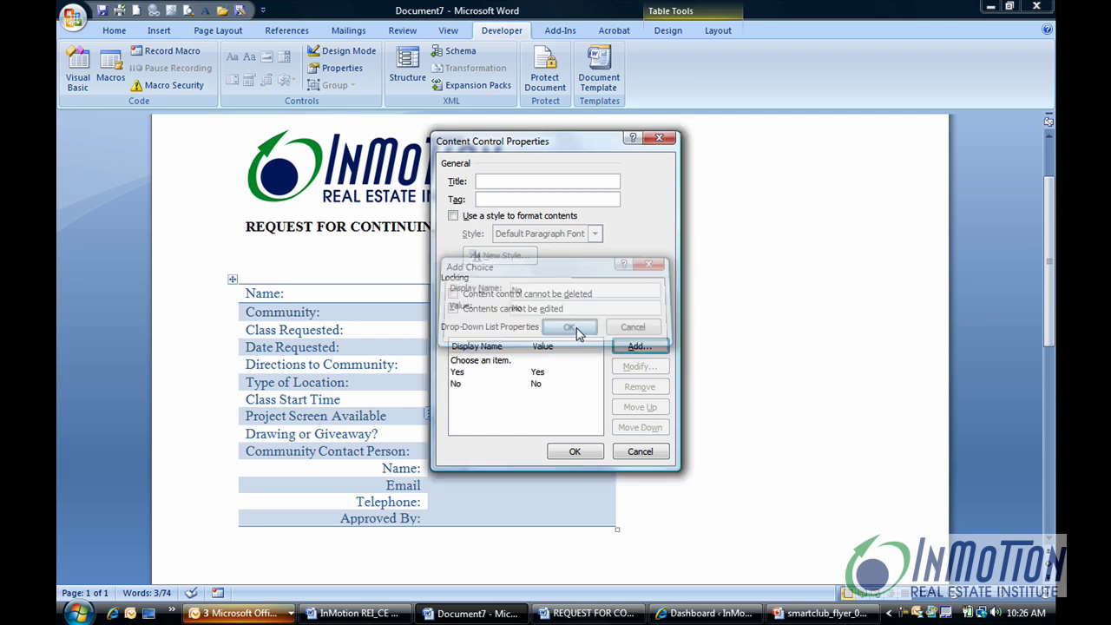
left_click(572, 453)
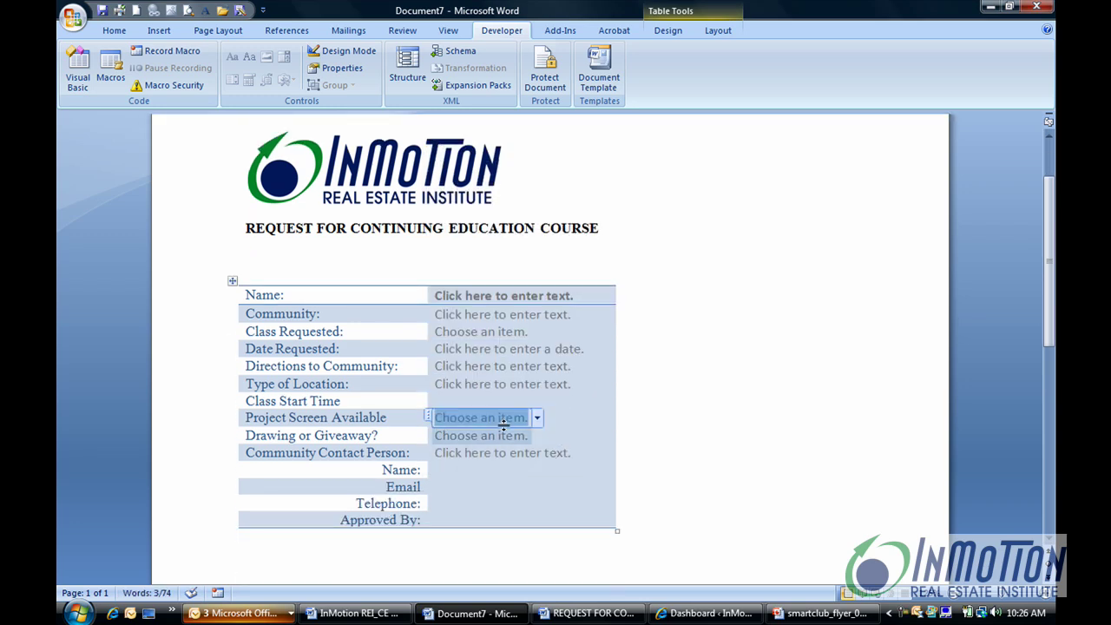
left_click(497, 268)
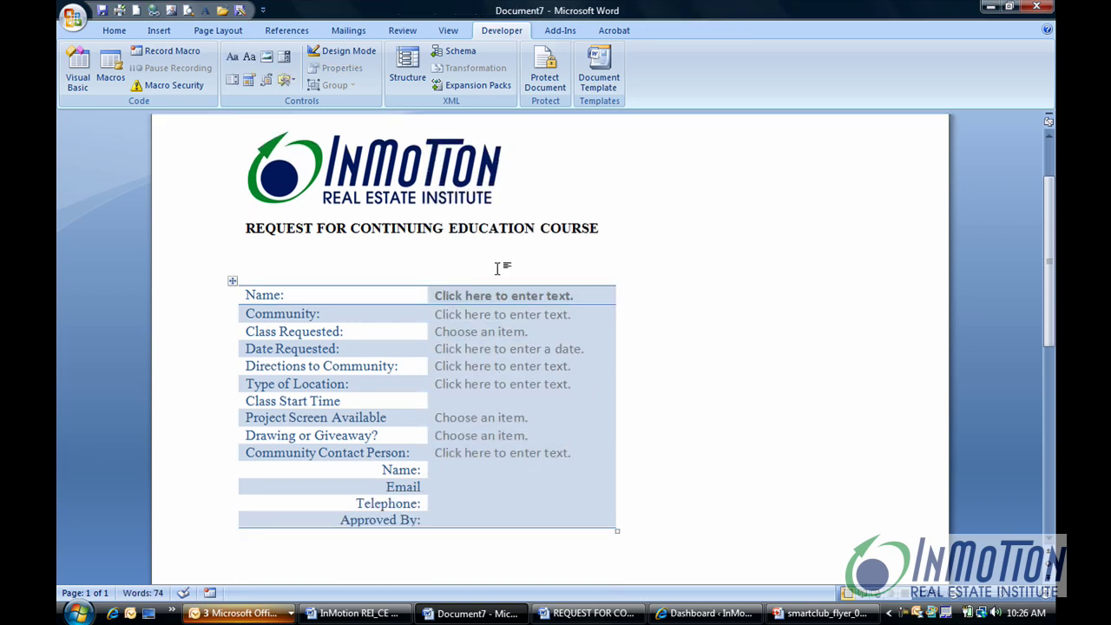